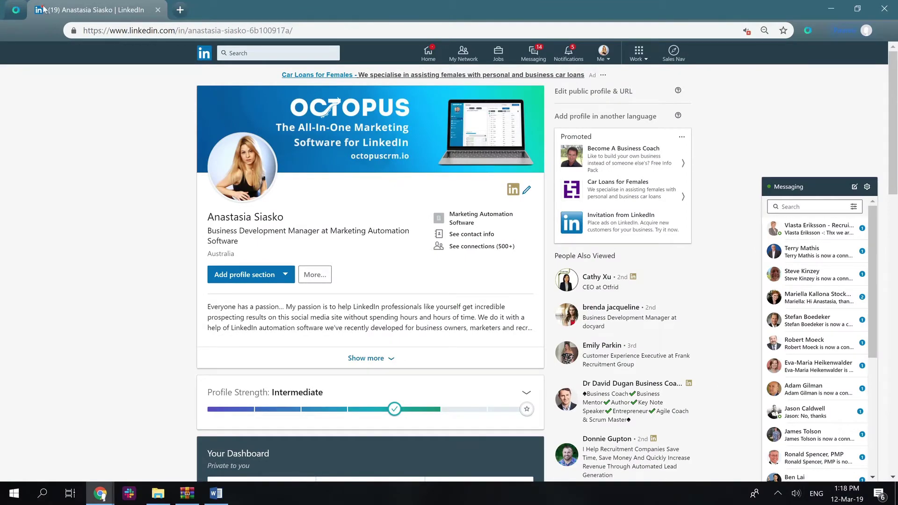
Switch between the Octopus Connect page and the LinkedIn profile, opening the Octopus panel.
click(16, 10)
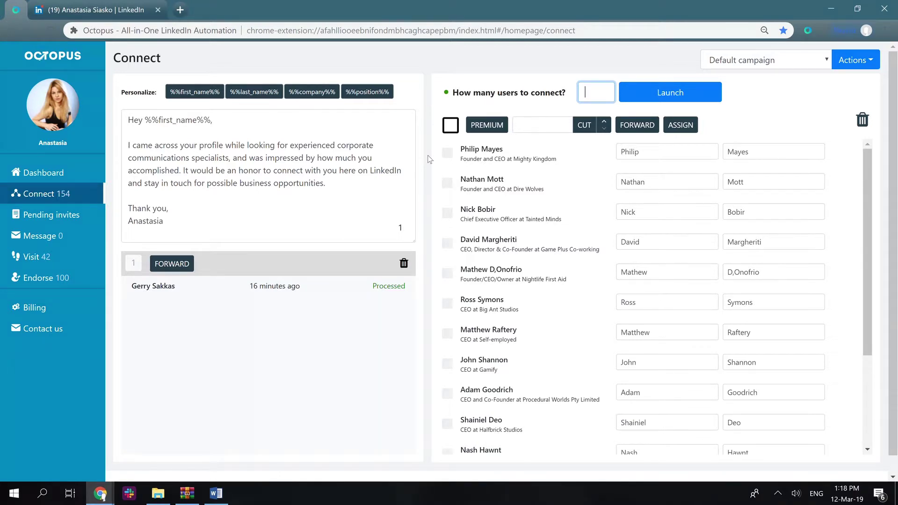
click(56, 9)
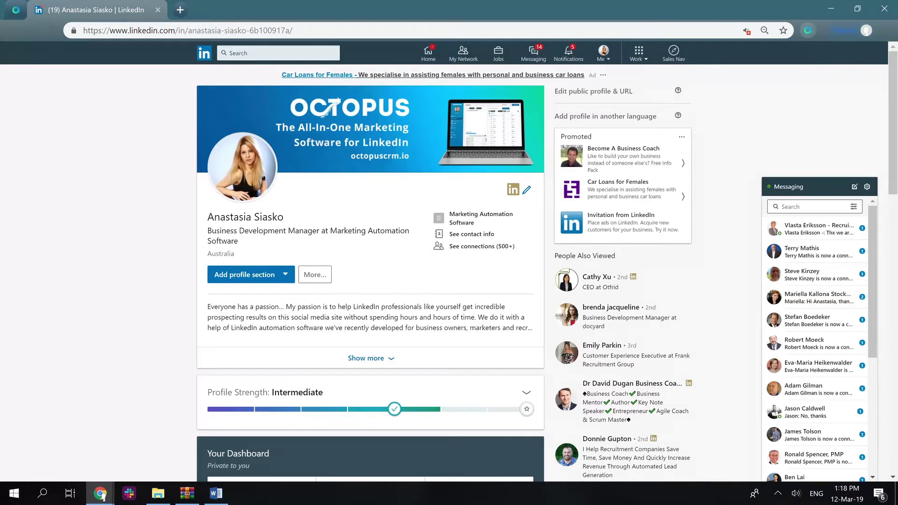
click(808, 31)
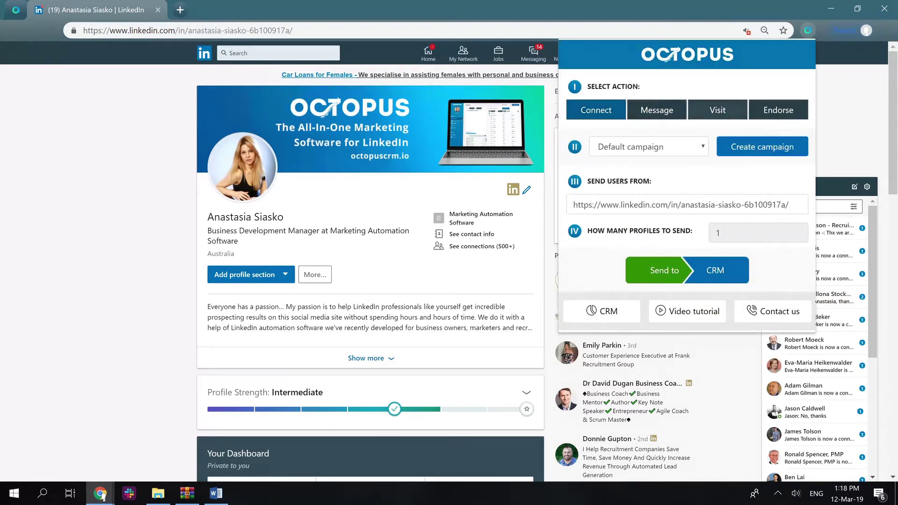
click(16, 11)
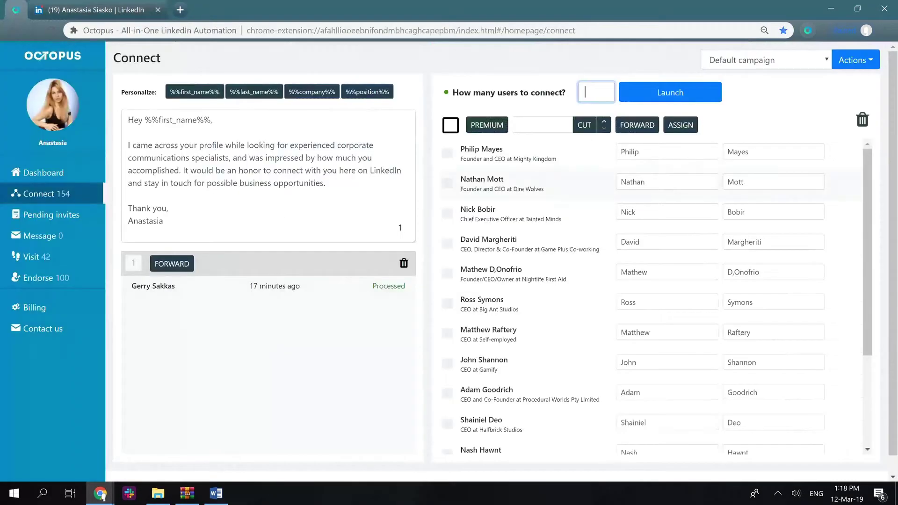
click(140, 11)
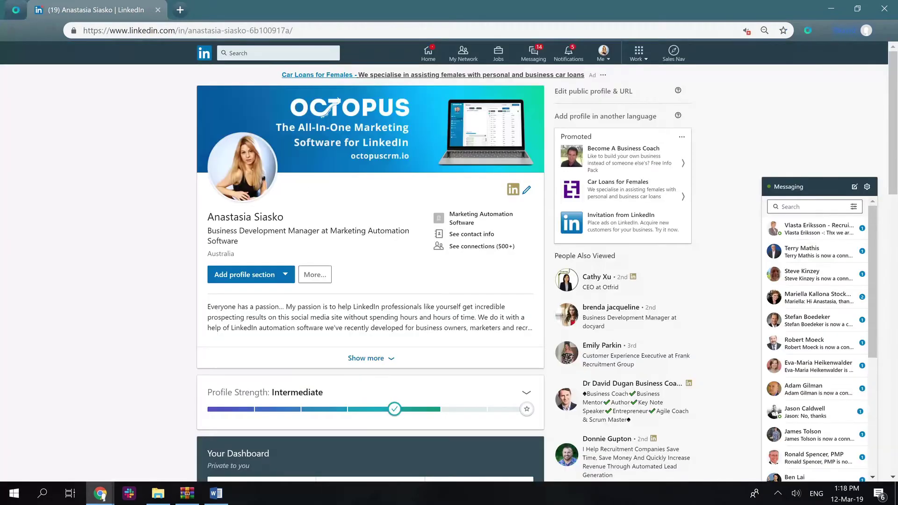
Cycle the Octopus panel action through Message, Visit and Endorse, then back to Connect.
click(808, 30)
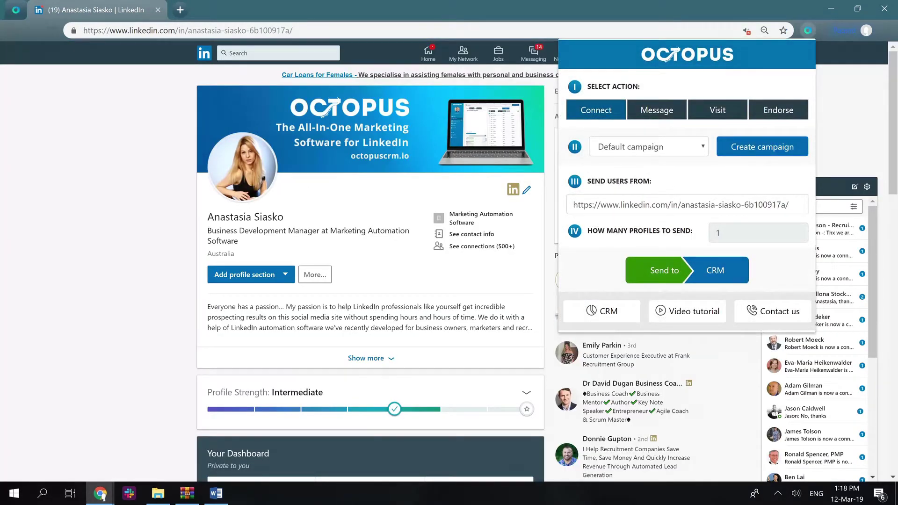
click(657, 110)
click(717, 110)
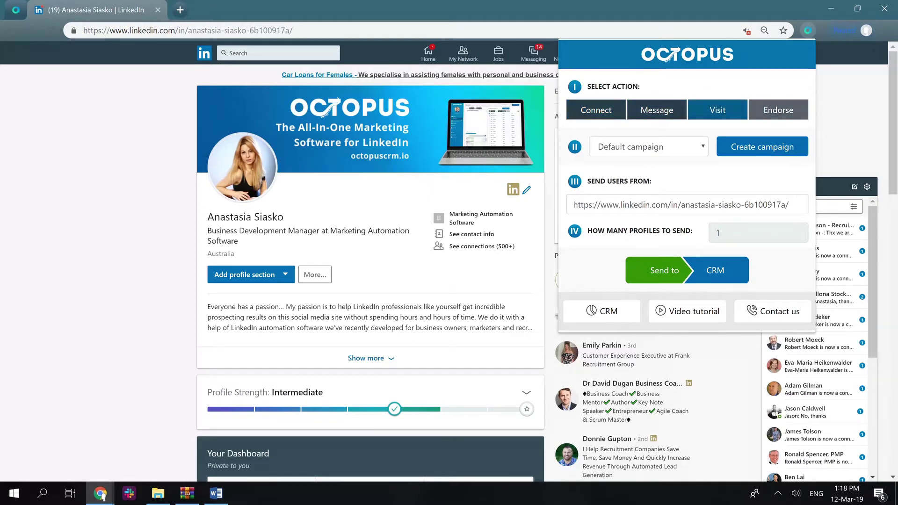
click(778, 110)
click(596, 110)
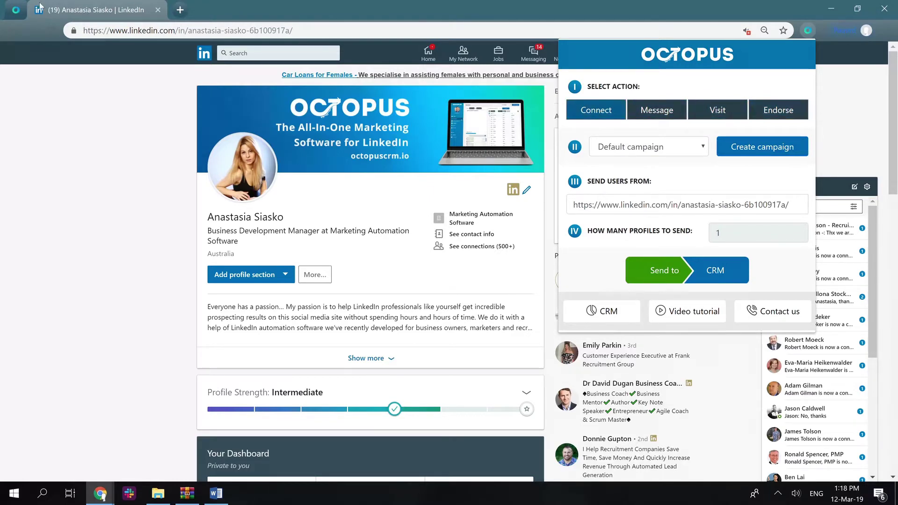
Launch connection requests for 50 users from the Connect page and dismiss the processing dialog.
click(68, 6)
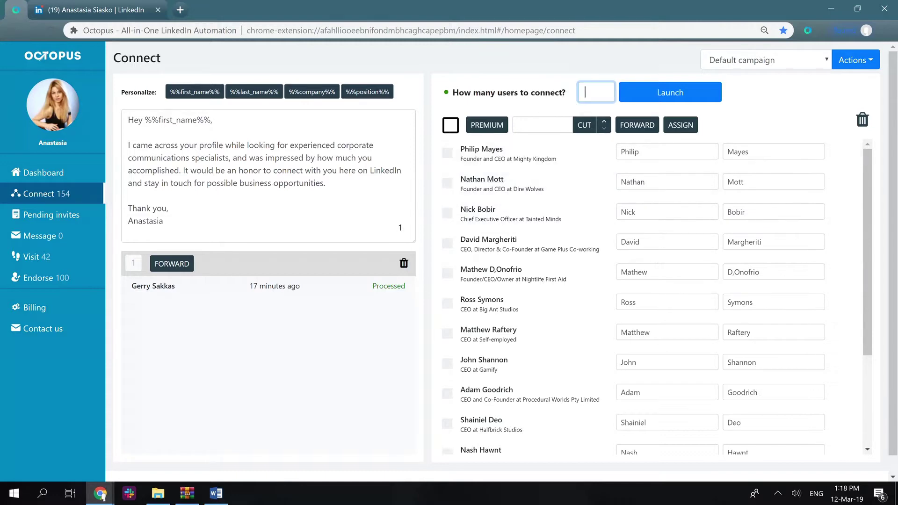
text(50)
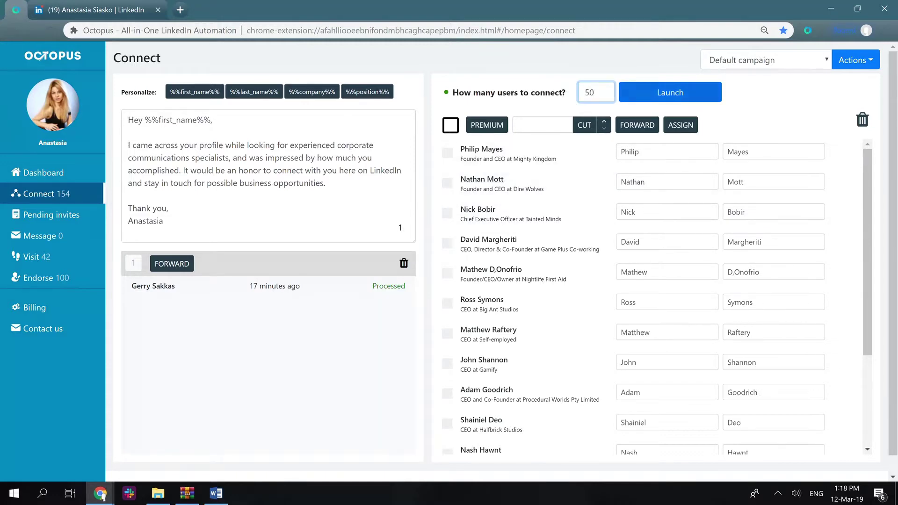
click(670, 92)
click(448, 114)
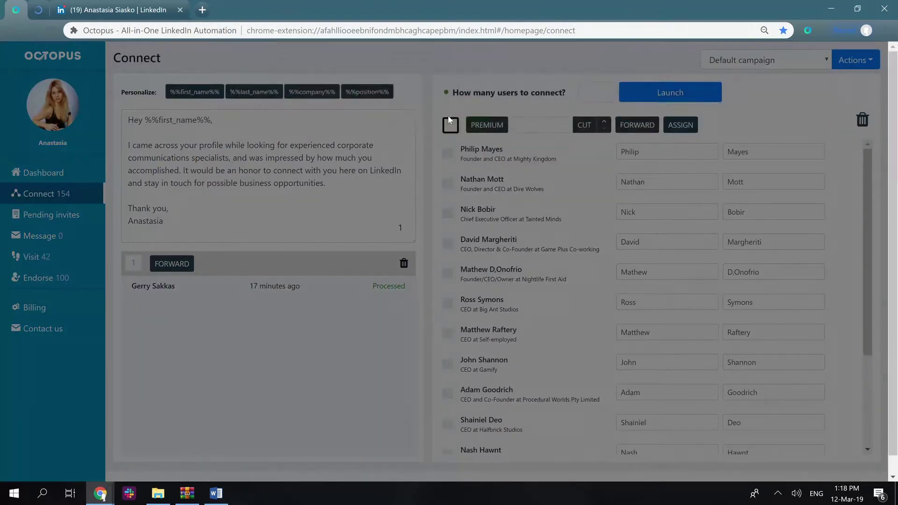
Close the extra pinned tab and open Sales Navigator's My network list of 915 connections.
click(111, 5)
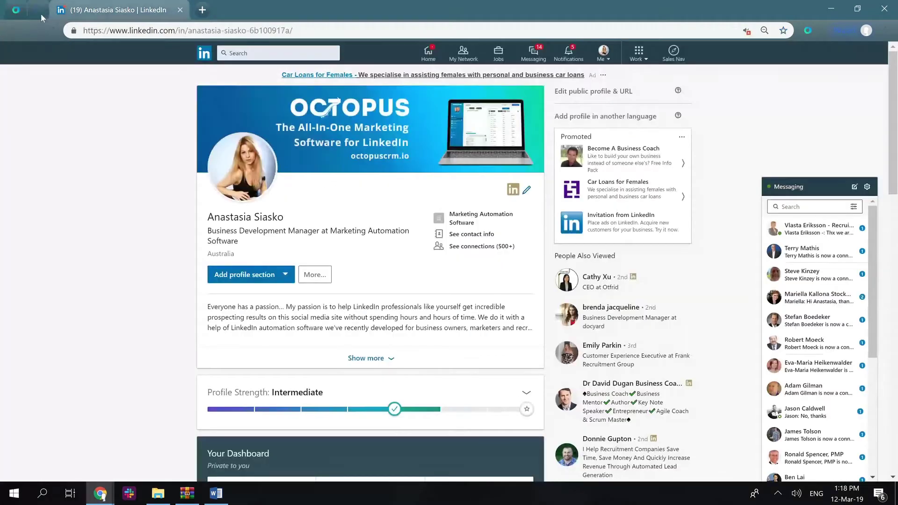
middle_click(41, 13)
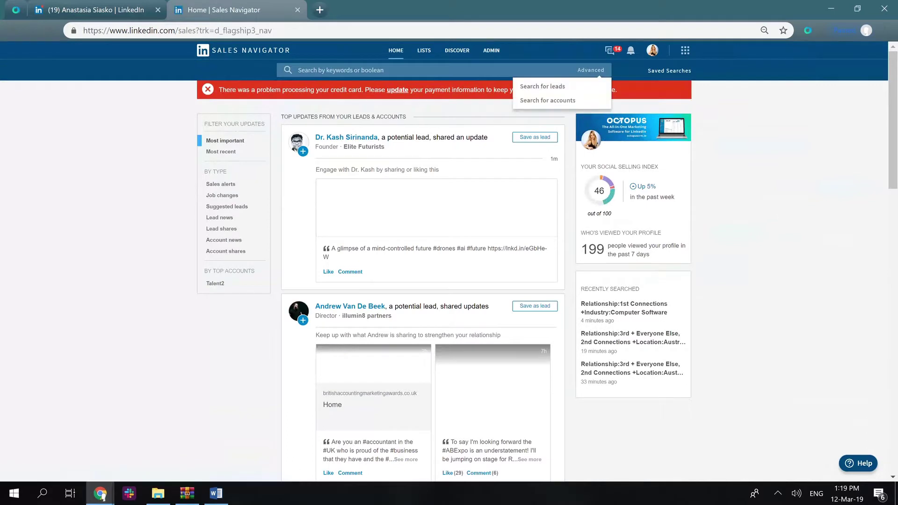
mouse_move(424, 51)
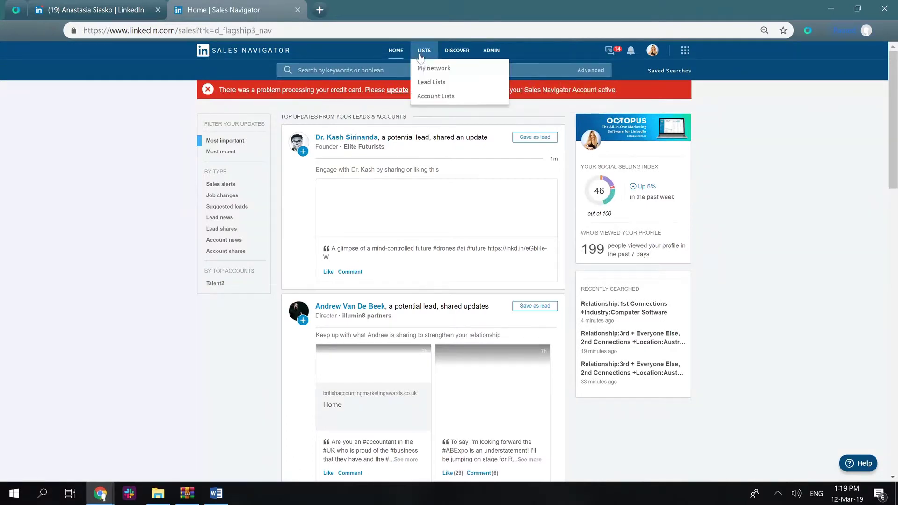
click(431, 69)
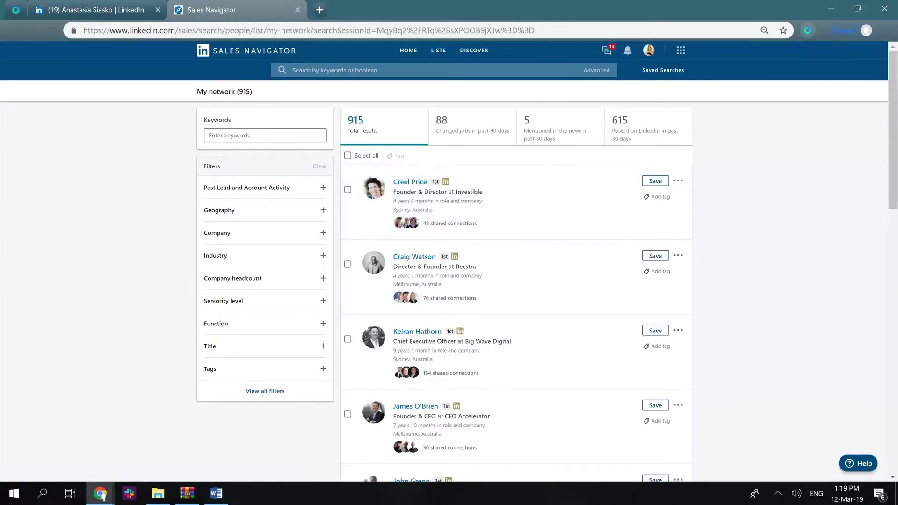
Send all 915 My network profiles to the CRM using the Message action.
click(807, 30)
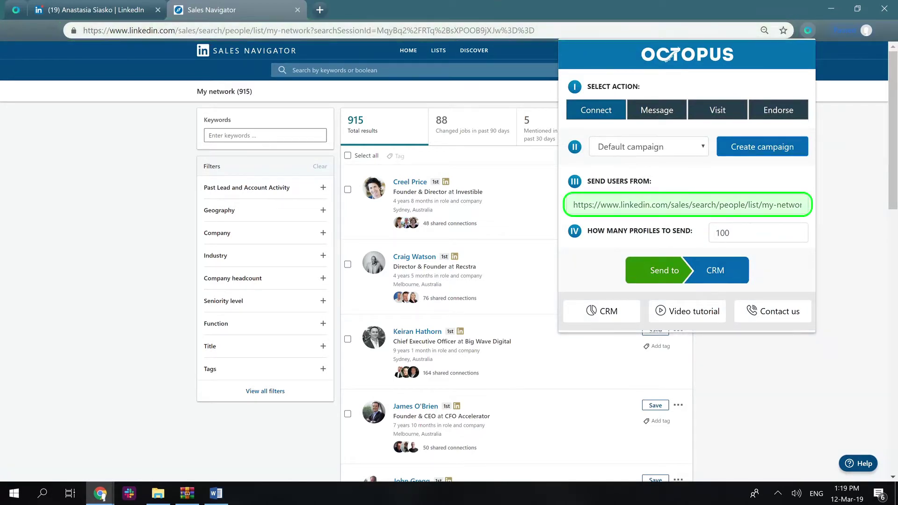
click(656, 110)
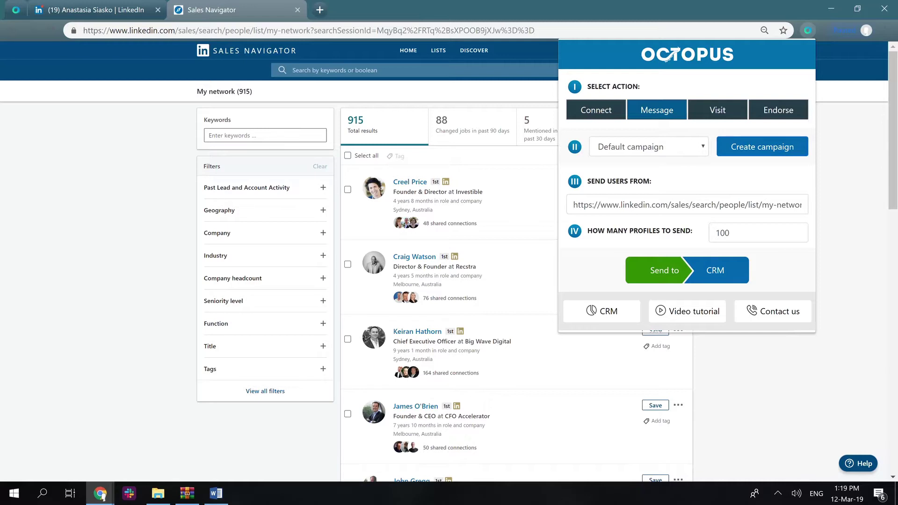
double_click(730, 233)
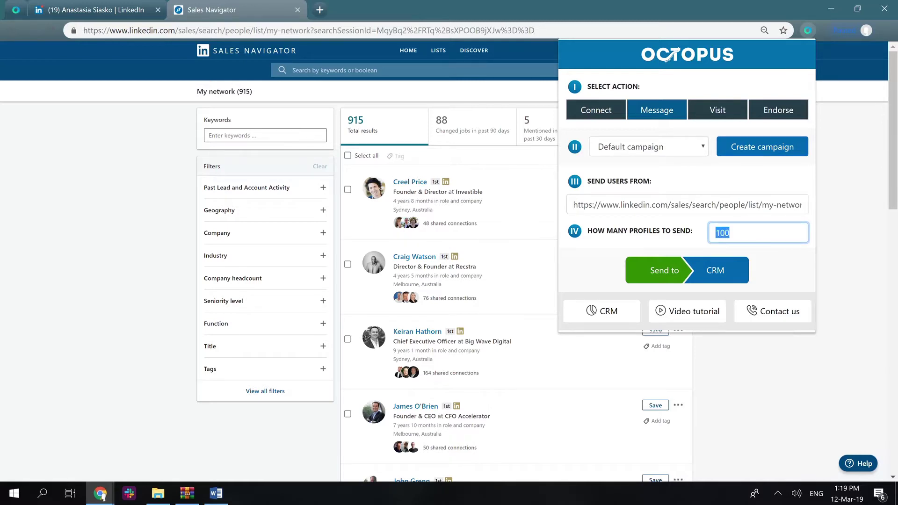
text(915)
key(Return)
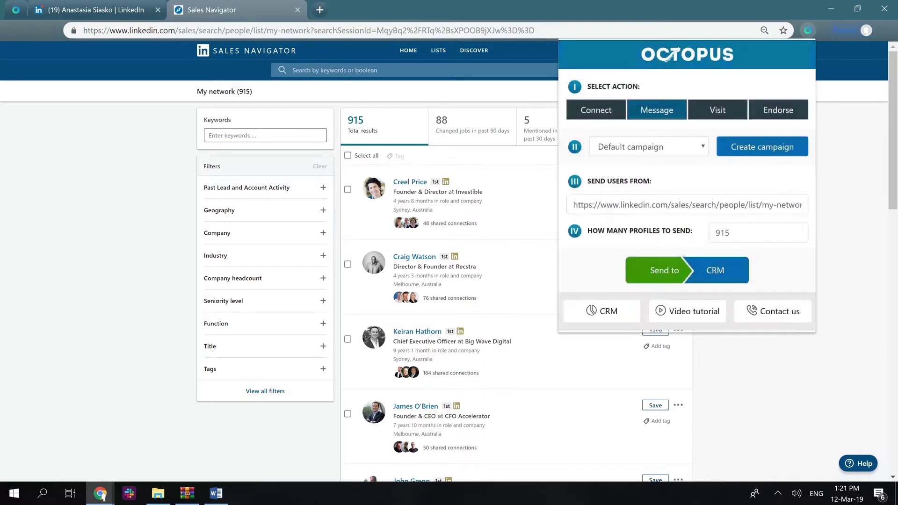
Open the CRM's Message page and scroll through the 915 imported profiles.
click(604, 311)
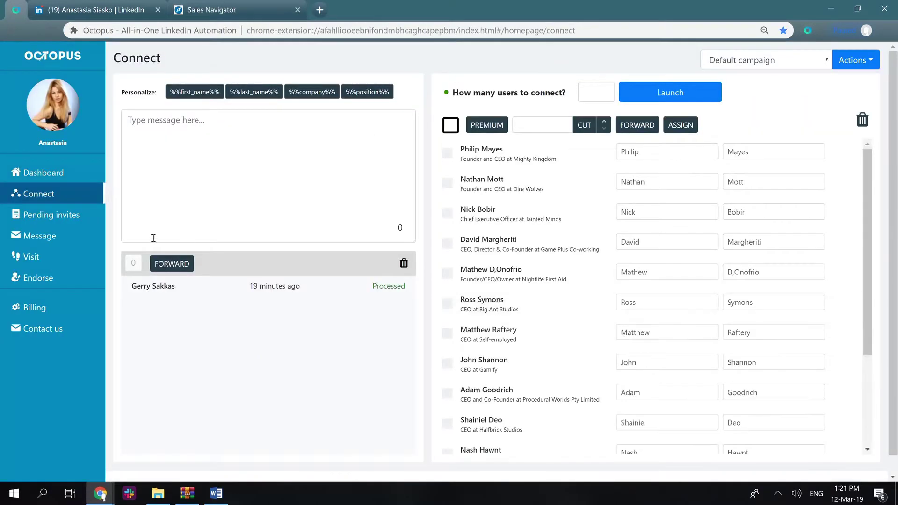
click(66, 239)
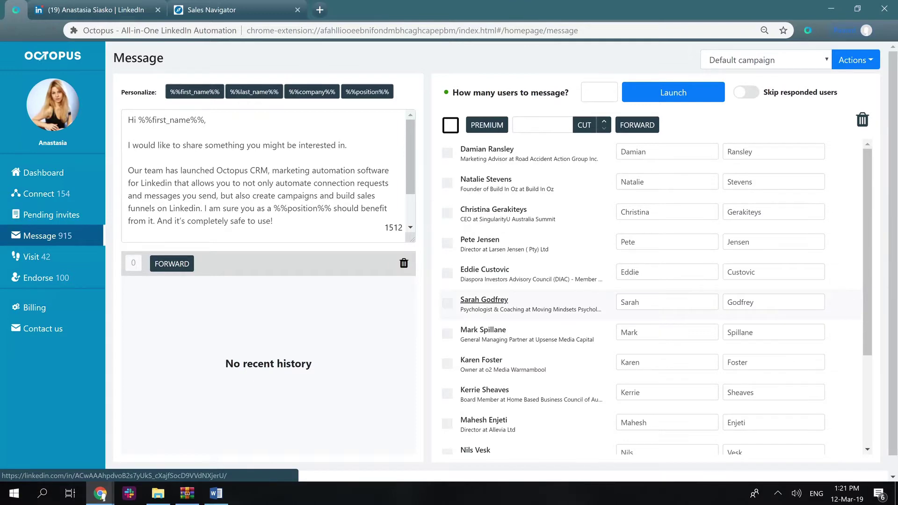
scroll(515, 302, down, 4)
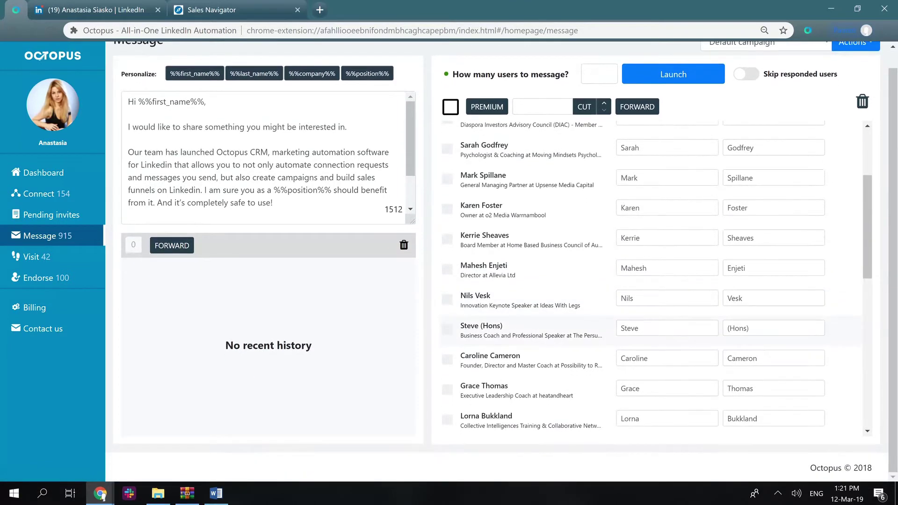
scroll(515, 318, down, 8)
scroll(514, 290, up, 11)
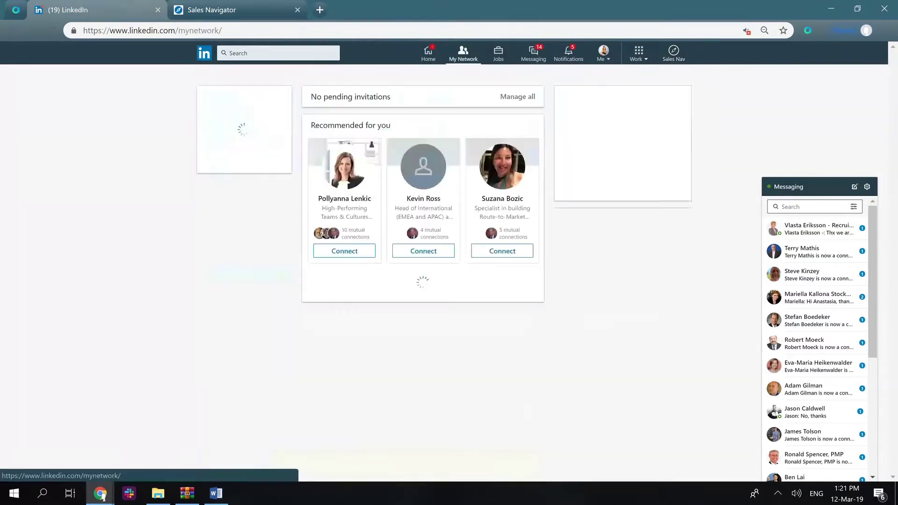
Open LinkedIn's Connections list showing 915 connections sorted by recently added.
middle_click(353, 182)
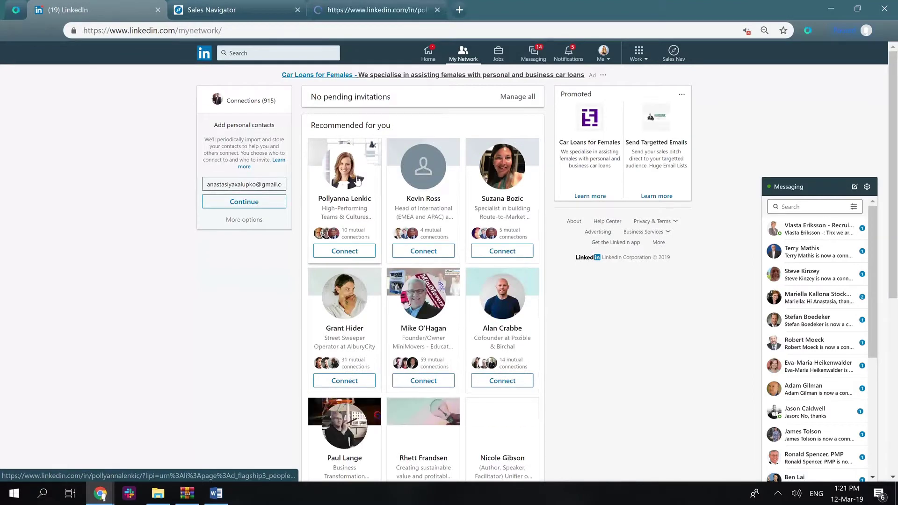
click(329, 11)
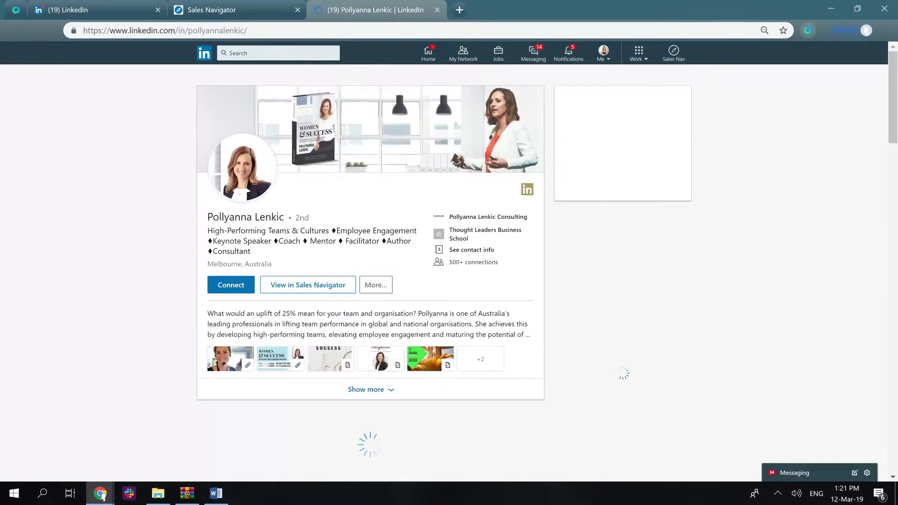
click(807, 29)
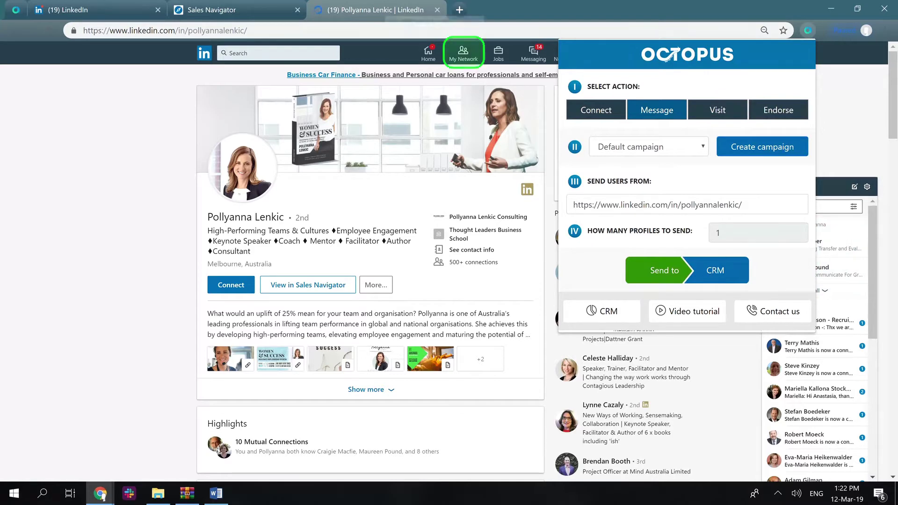
click(463, 53)
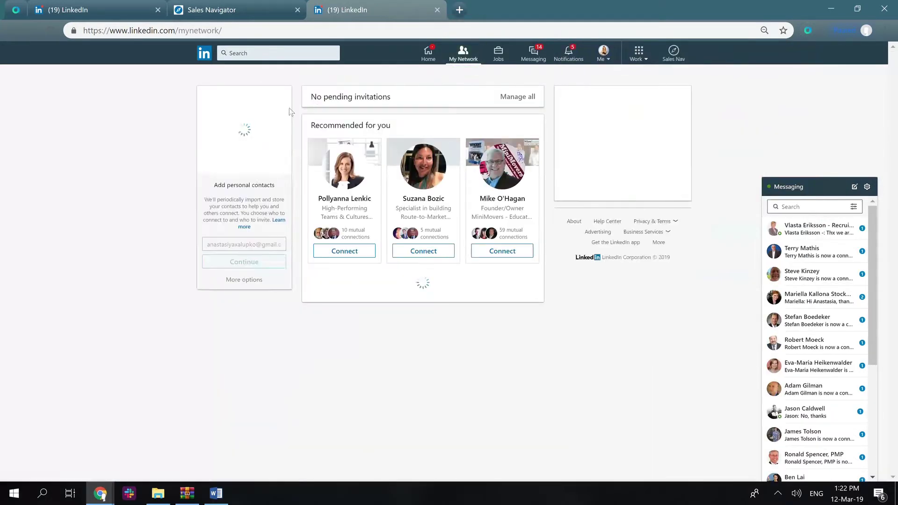
click(248, 106)
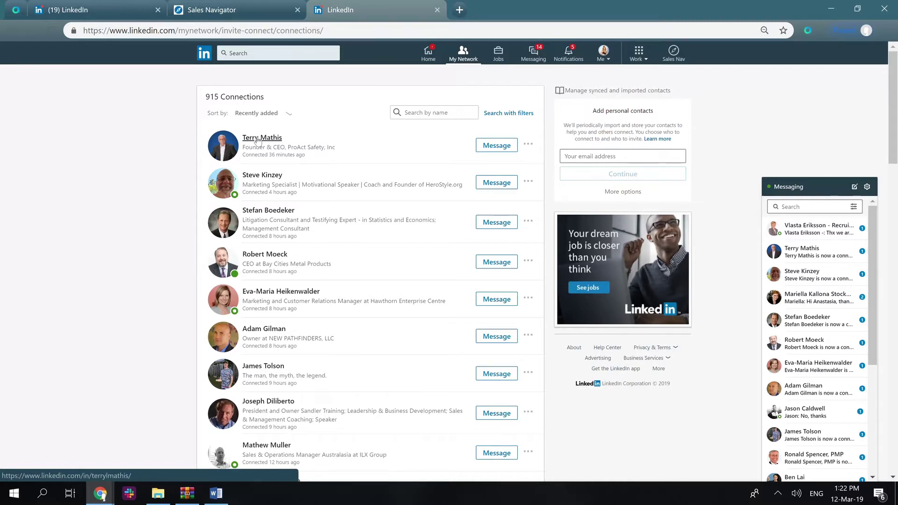
View Dashboard stats (915 connections, 720 pending, SSI 45.89) and the weekly Message and Visit charts.
click(16, 10)
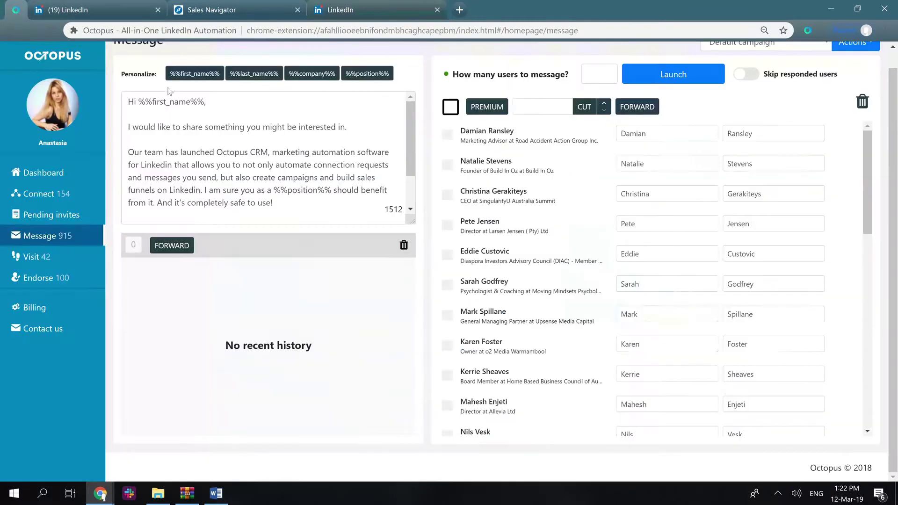
click(29, 173)
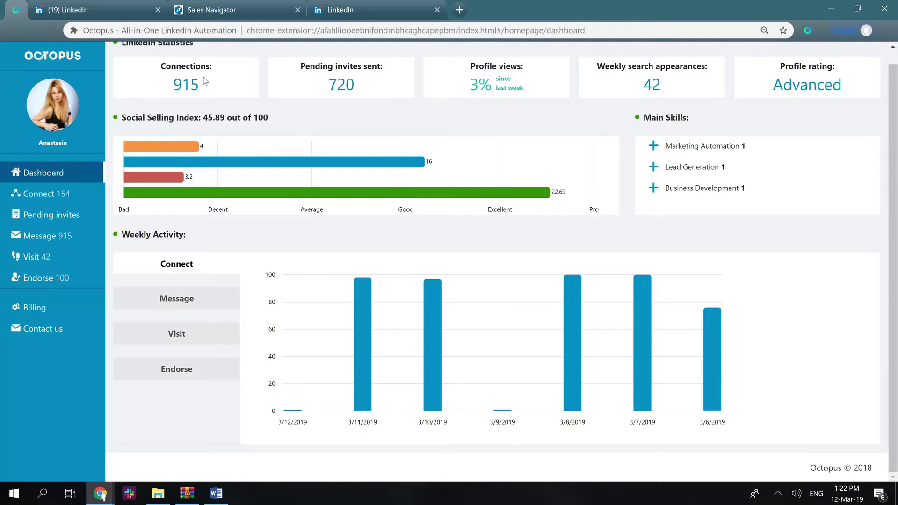
scroll(350, 94, up, 1)
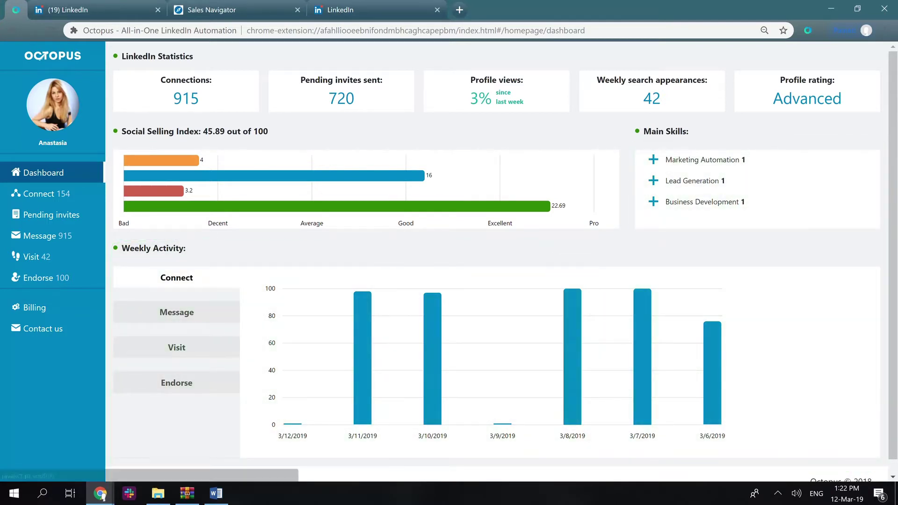
click(176, 313)
click(176, 348)
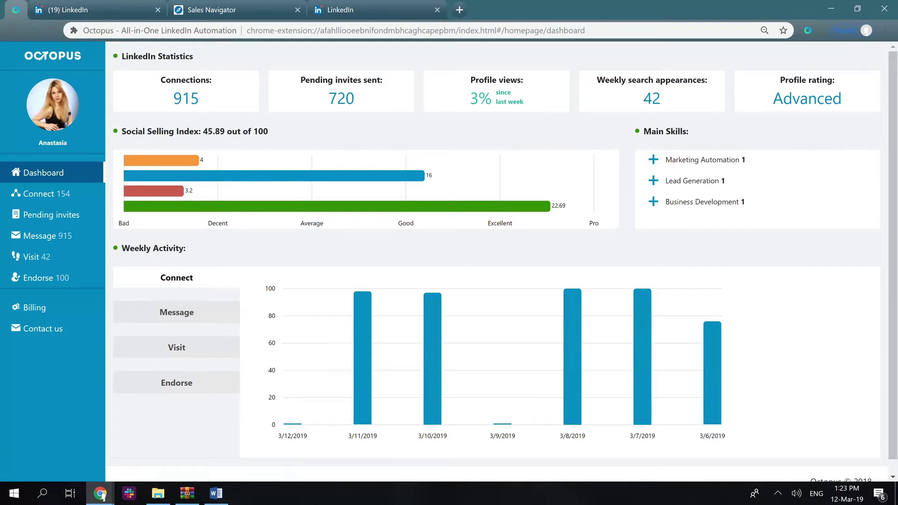
Open the Connect campaign page with its 154 queued profiles from the sidebar.
click(75, 202)
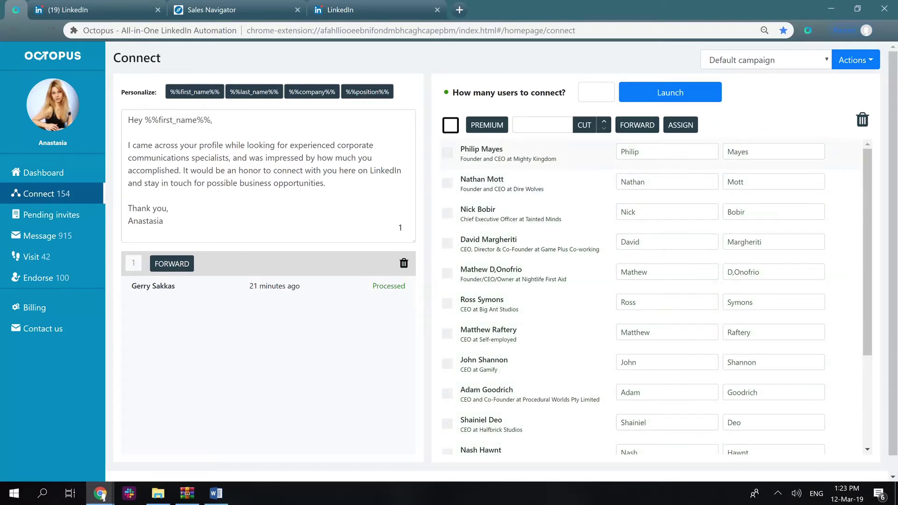
Edit and restore the top contact's first name, then scroll down the Connect list.
click(640, 151)
key(BackSpace)
key(BackSpace)
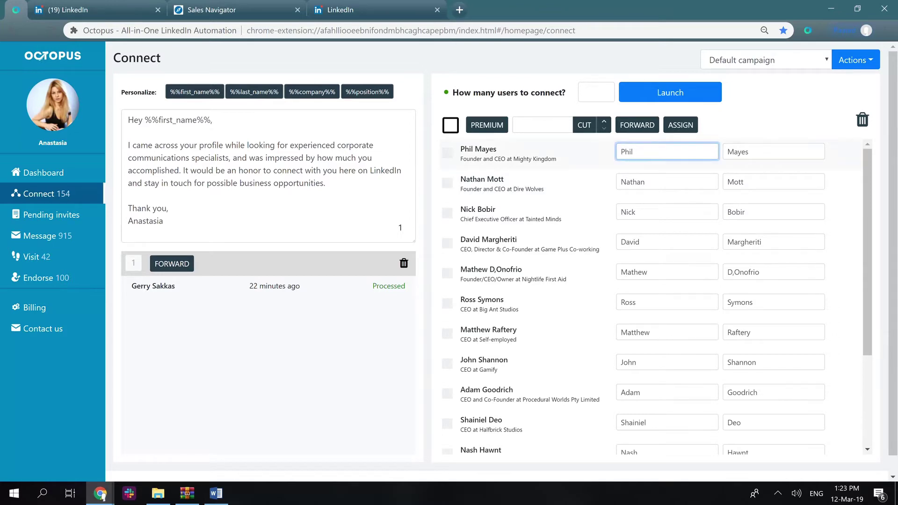
text(ip)
scroll(655, 295, down, 13)
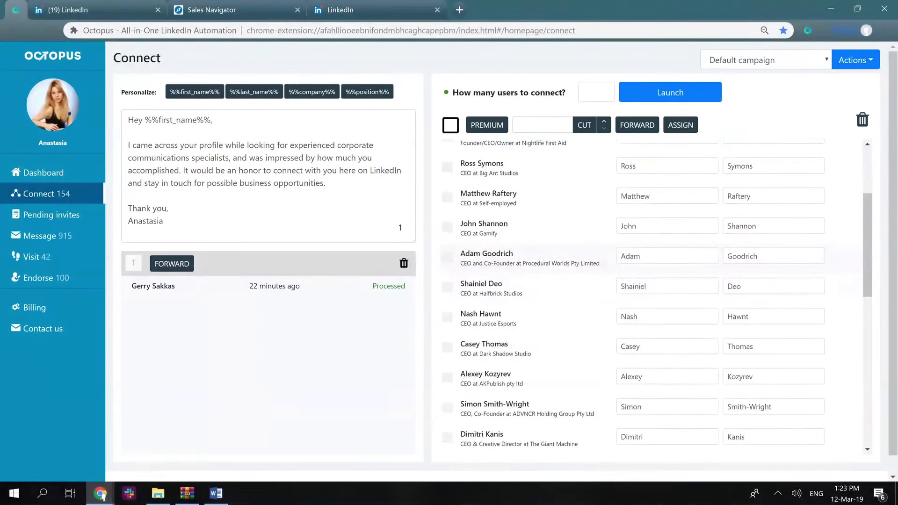
scroll(655, 295, down, 6)
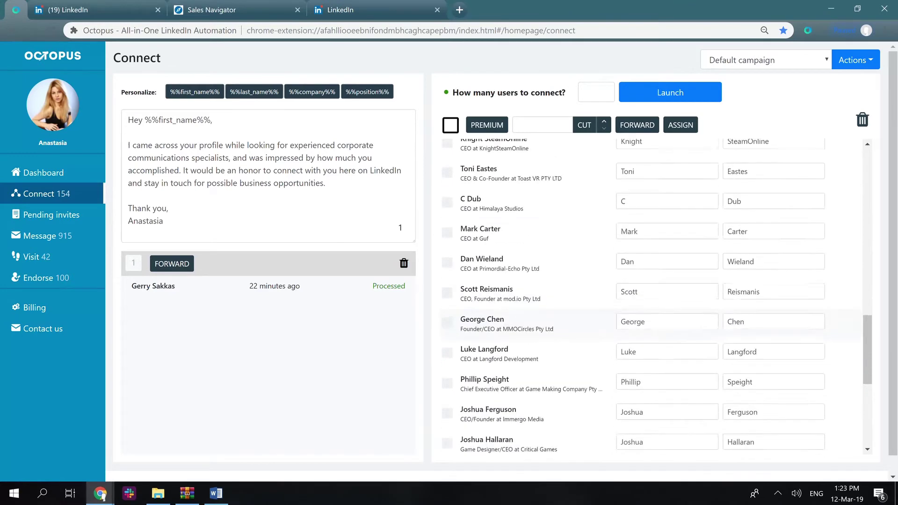
scroll(655, 294, down, 12)
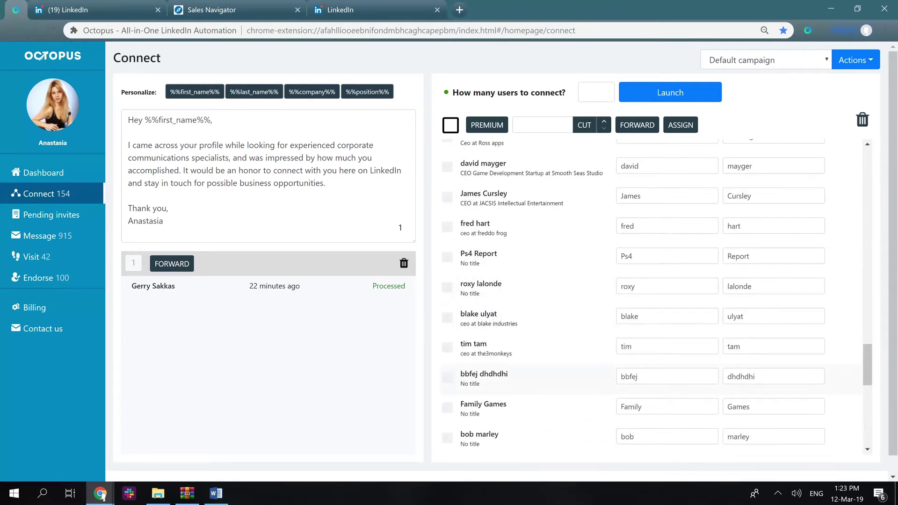
scroll(654, 295, down, 18)
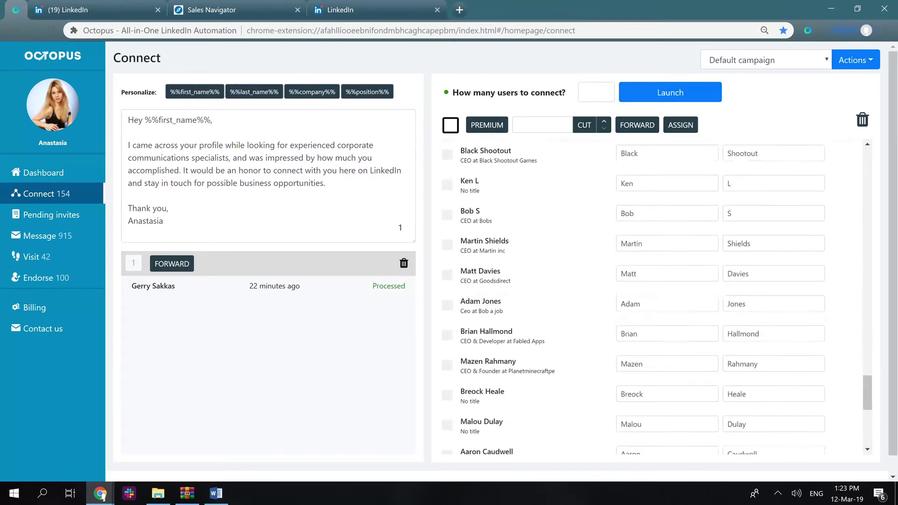
scroll(654, 295, down, 18)
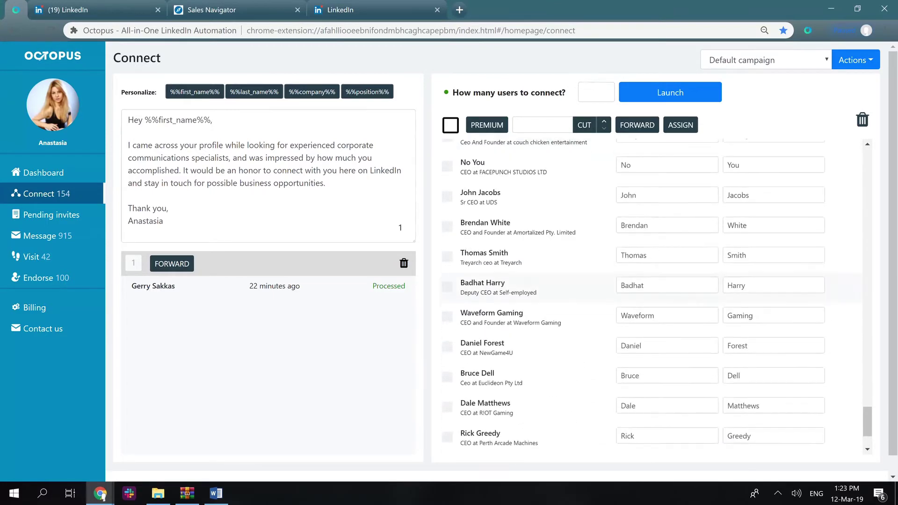
scroll(655, 295, down, 15)
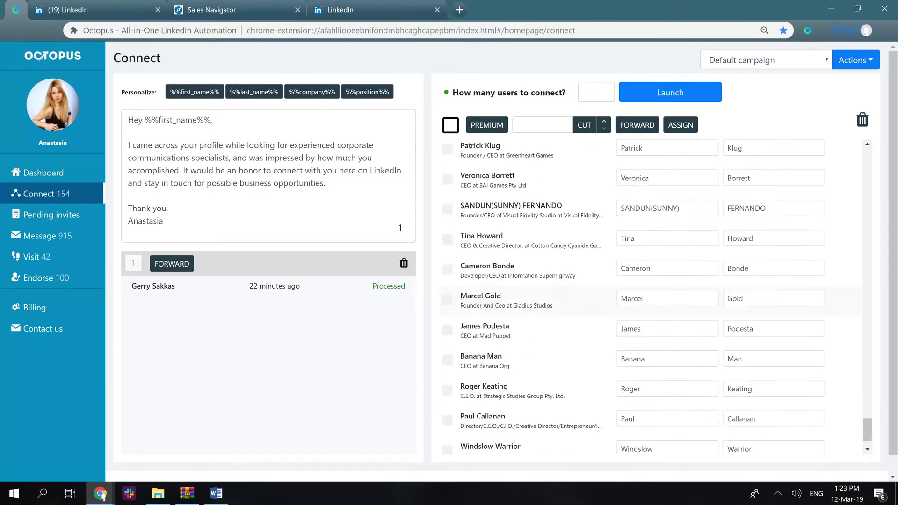
Replace the first name SANDUN(SUNNY) with 'Sunny' and start removing profiles.
drag(684, 209, 496, 207)
text(Sunny)
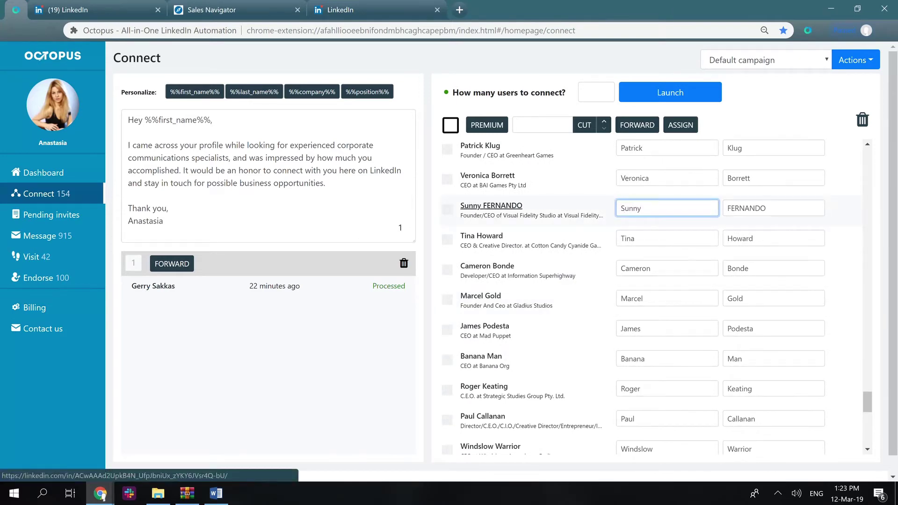
scroll(655, 295, up, 5)
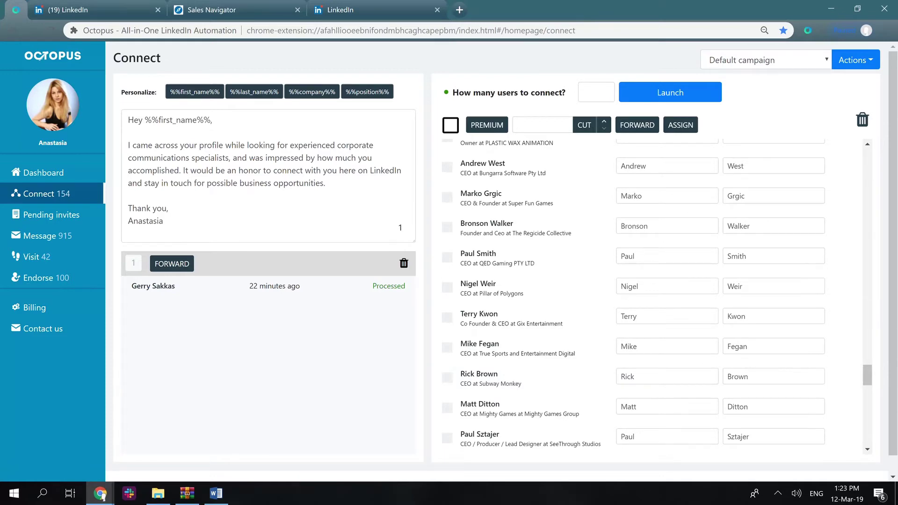
click(862, 120)
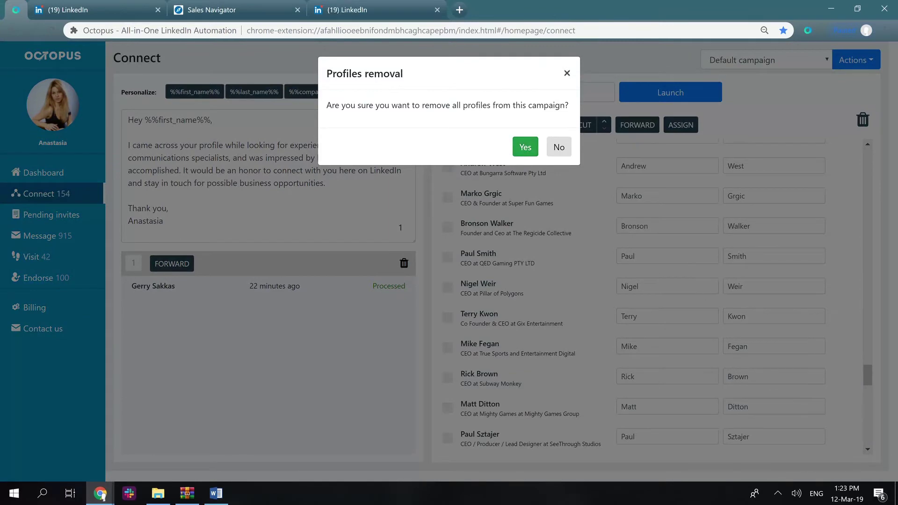
Dismiss the profile removal prompt without deleting anything.
click(566, 73)
scroll(655, 295, up, 12)
scroll(655, 257, up, 5)
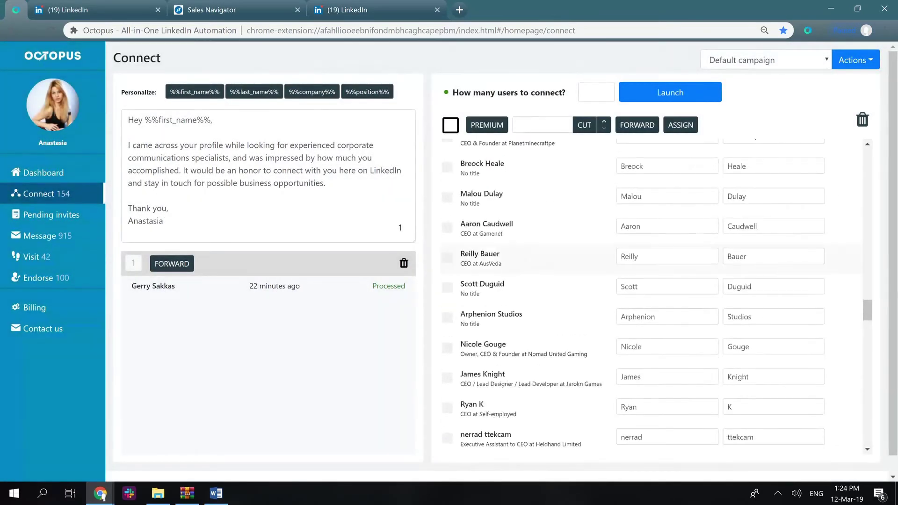
scroll(514, 287, up, 8)
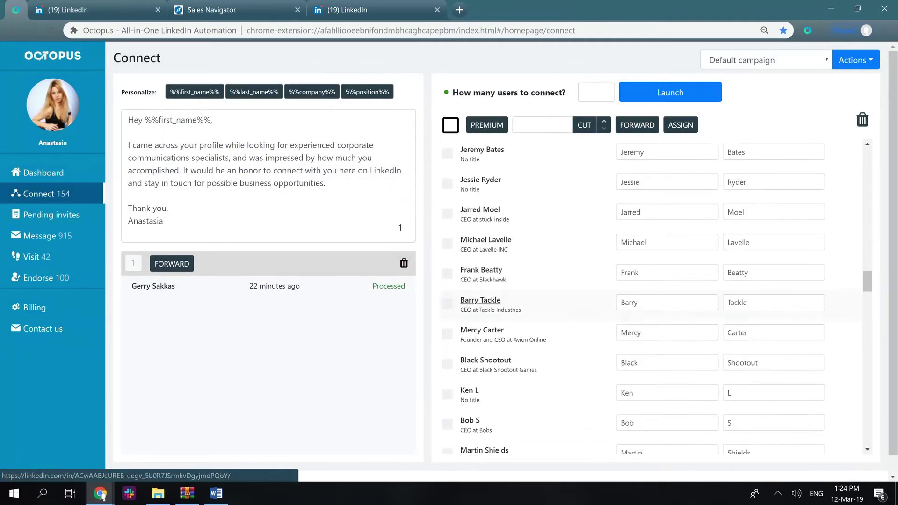
Tick three contacts, including the junk-named one, and delete them, bringing the count to 151.
click(447, 365)
click(447, 395)
scroll(447, 395, up, 7)
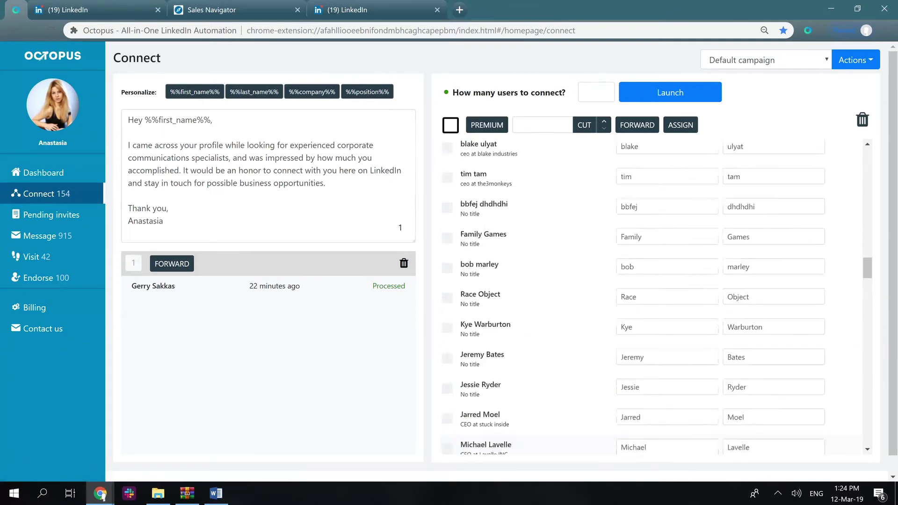
click(447, 324)
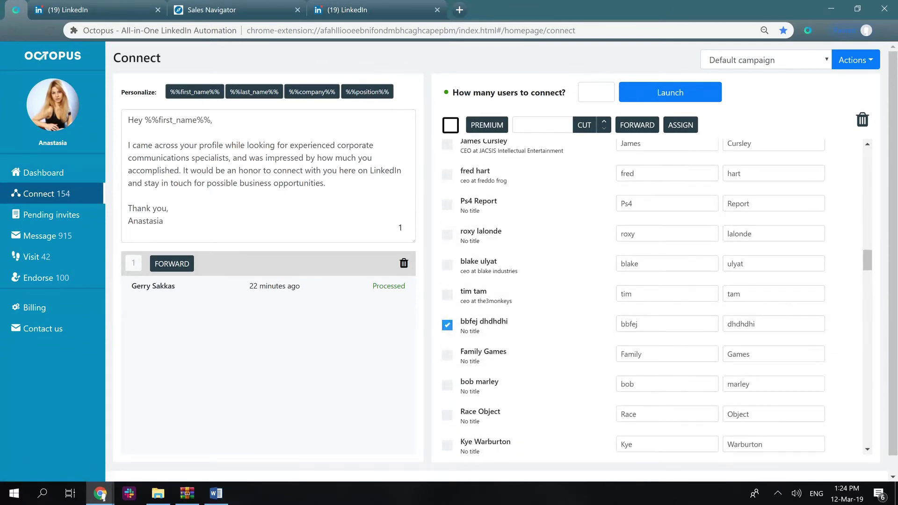
click(862, 120)
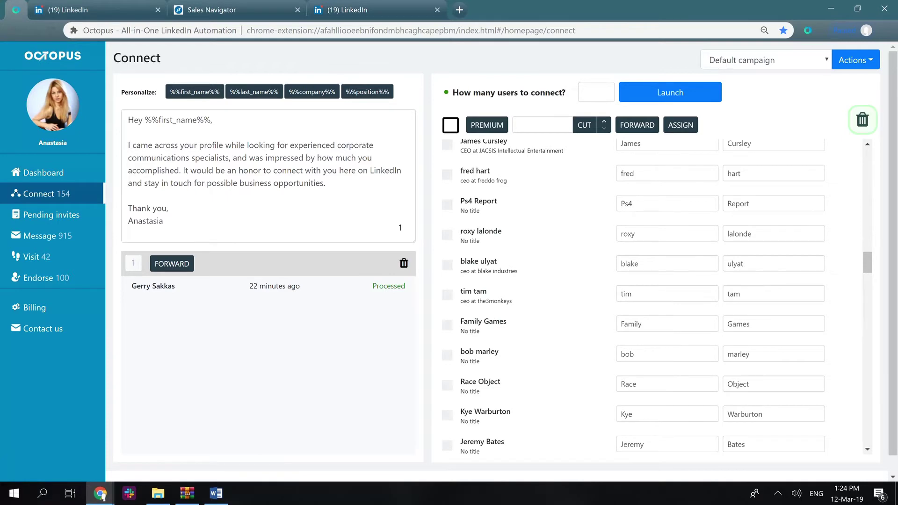
scroll(655, 381, up, 13)
scroll(654, 294, up, 5)
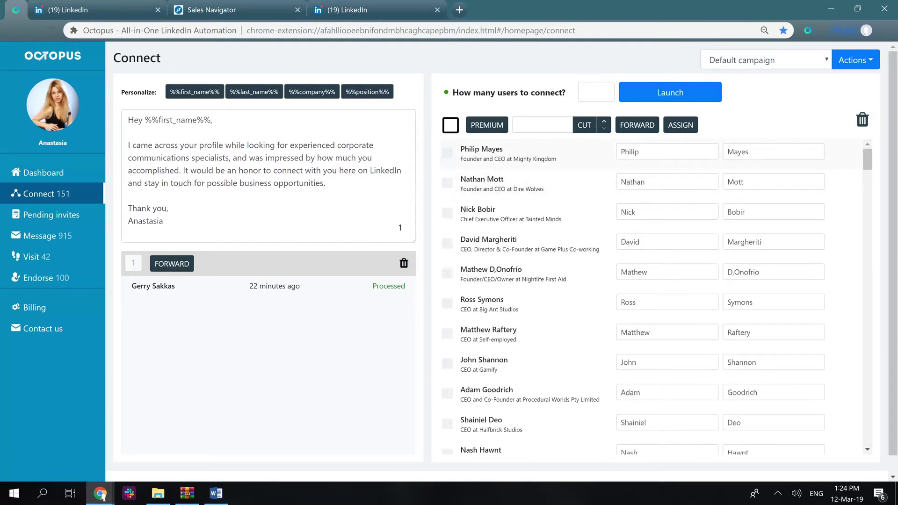
click(486, 125)
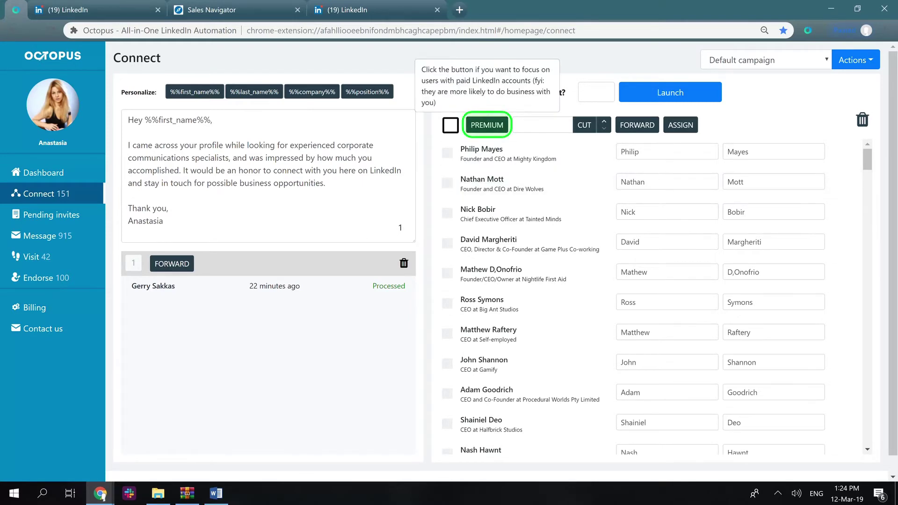
Confirm keeping only premium users in the Connect list, then enter 20 profiles to cut.
click(487, 125)
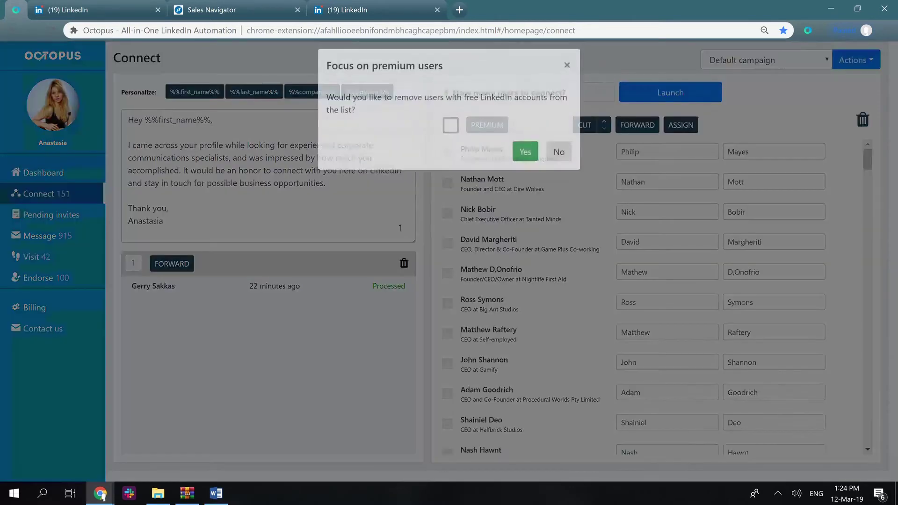
click(526, 160)
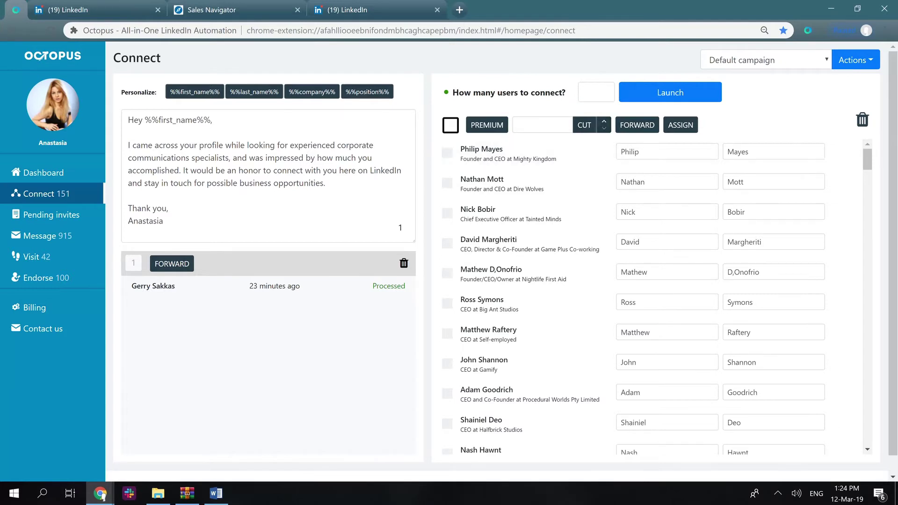
click(542, 125)
Cut the top 20 users from the Connect list, then clear the cut amount box.
text(20)
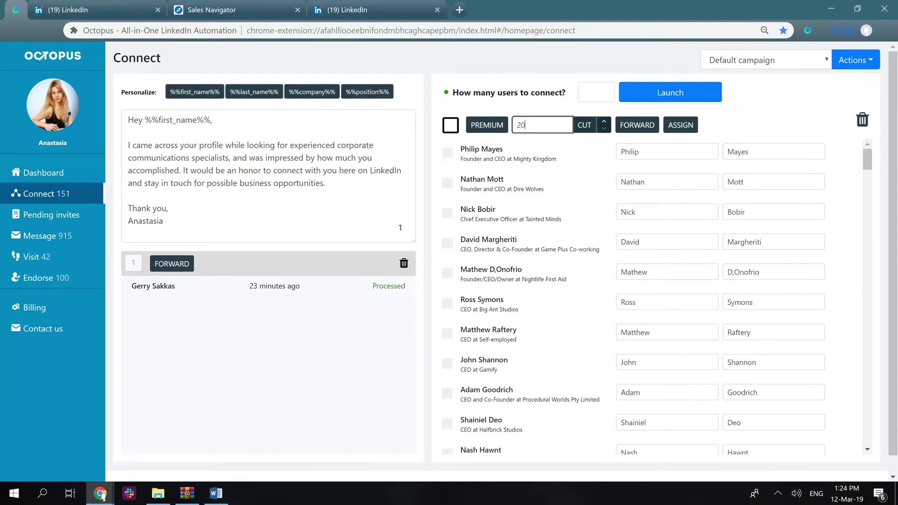
click(604, 128)
click(584, 125)
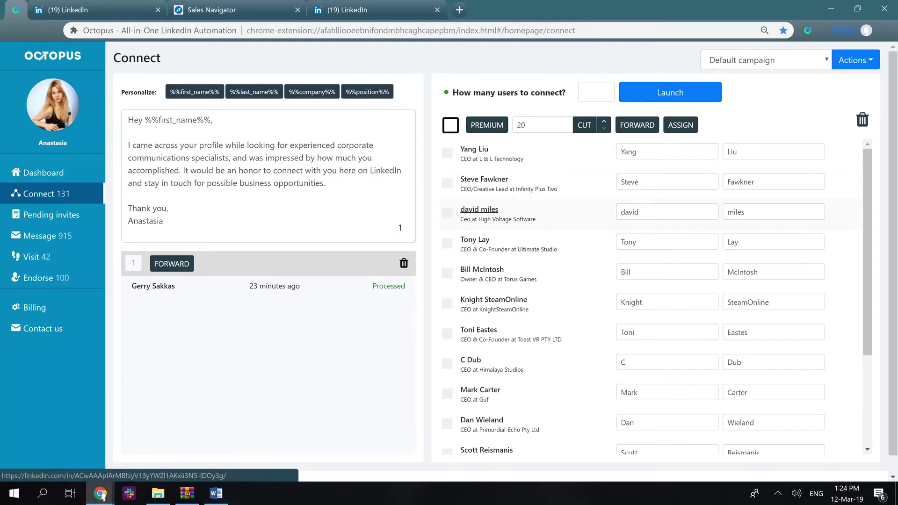
drag(531, 126, 508, 126)
key(BackSpace)
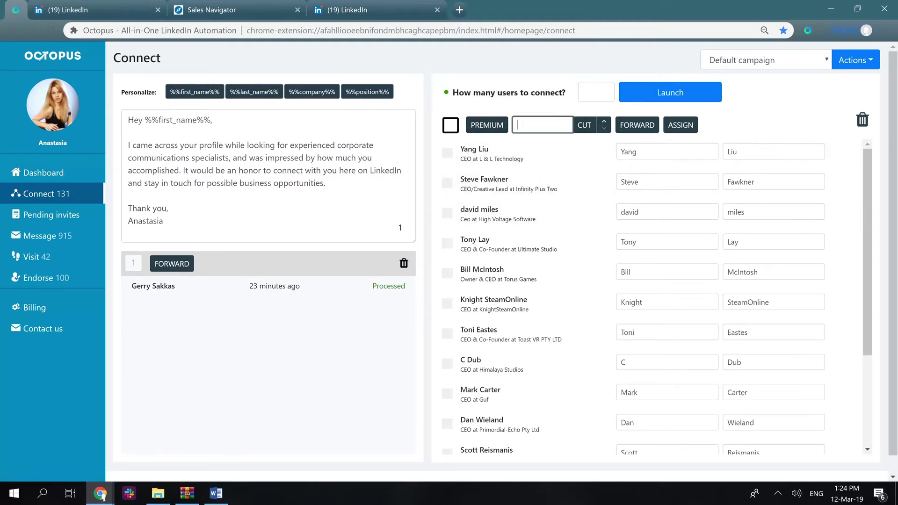
Check the campaign list without changing it, then bring up the campaign Actions menu.
click(795, 59)
click(795, 60)
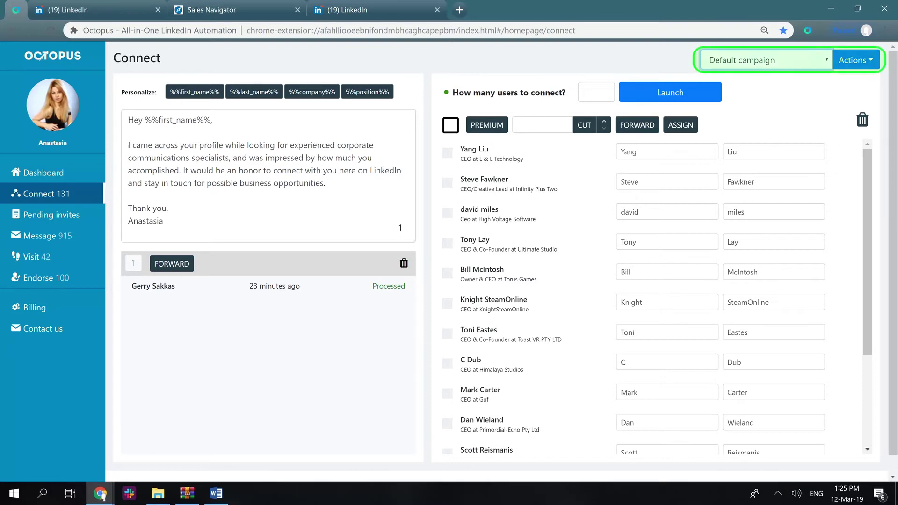
click(856, 60)
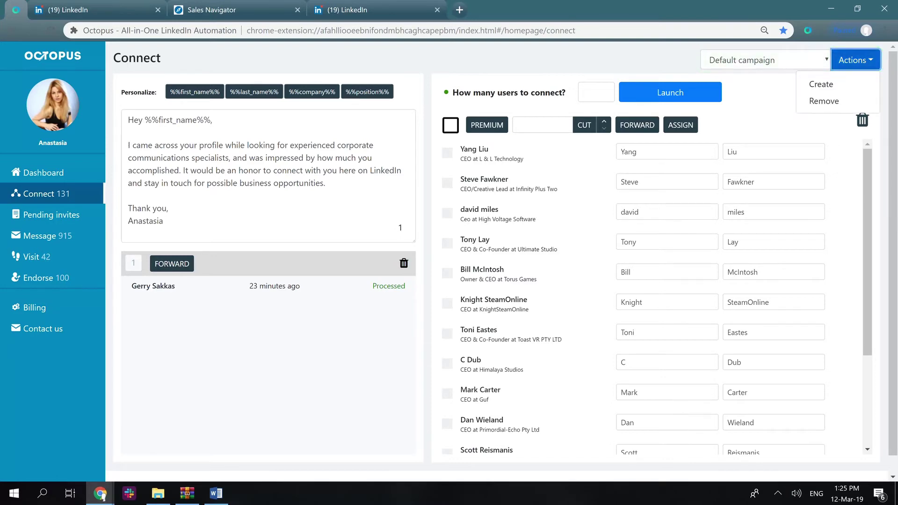
Create a new campaign named 'Australia CEOs RE'.
click(821, 84)
text(c)
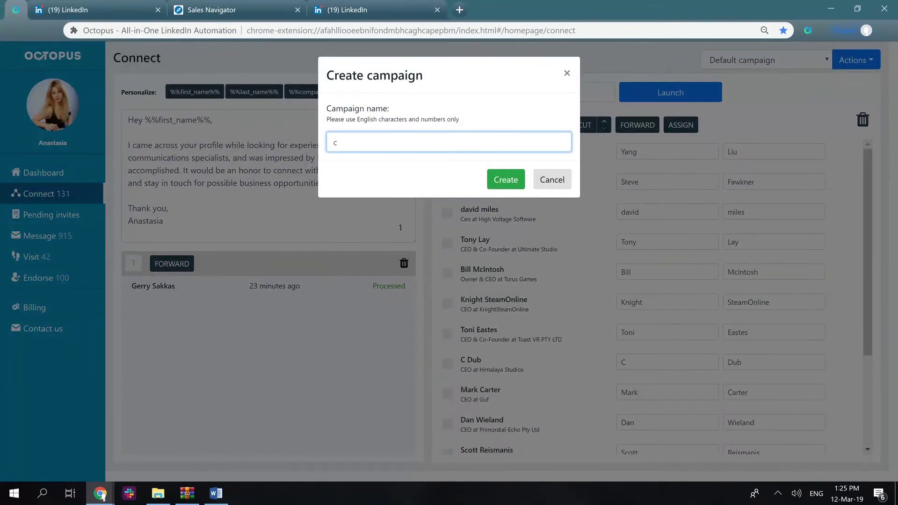
key(BackSpace)
text(Australia )
text(CEOs )
text(ER)
key(BackSpace)
key(BackSpace)
text(RE)
click(492, 180)
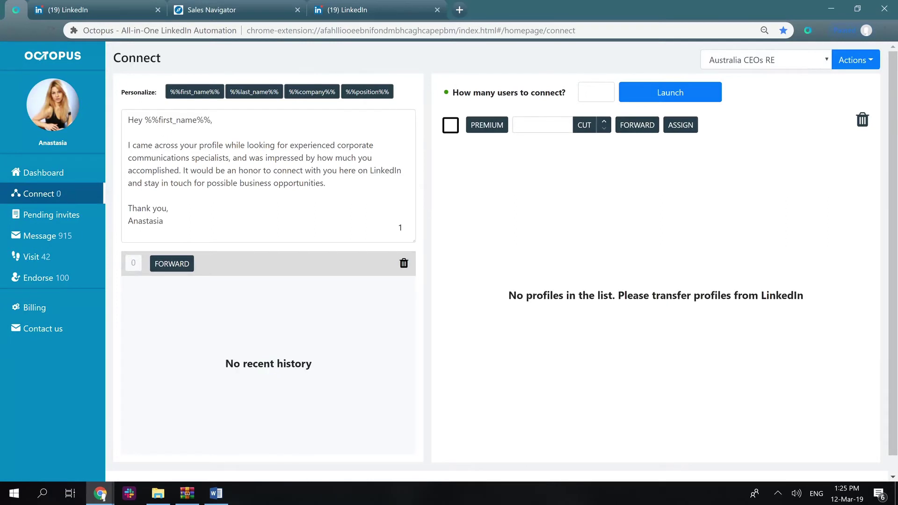
Begin creating another campaign from Actions, then cancel it.
click(856, 60)
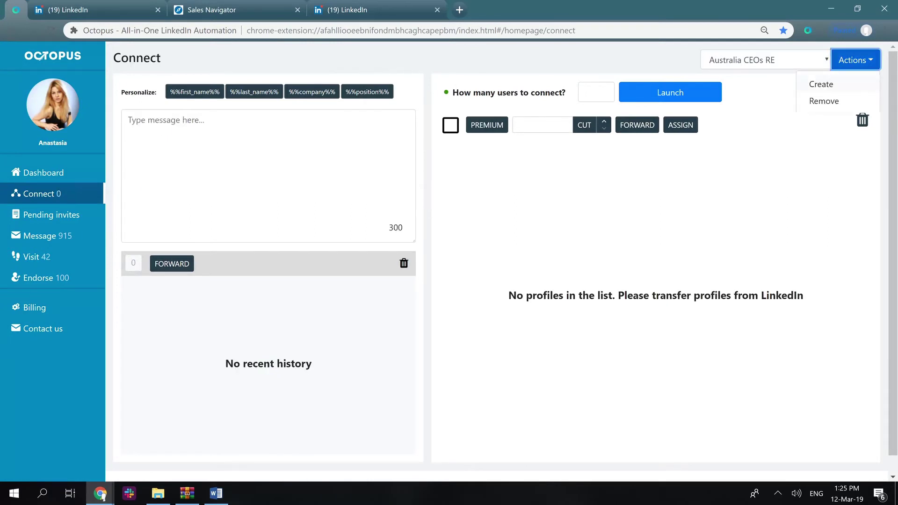
click(821, 84)
click(567, 72)
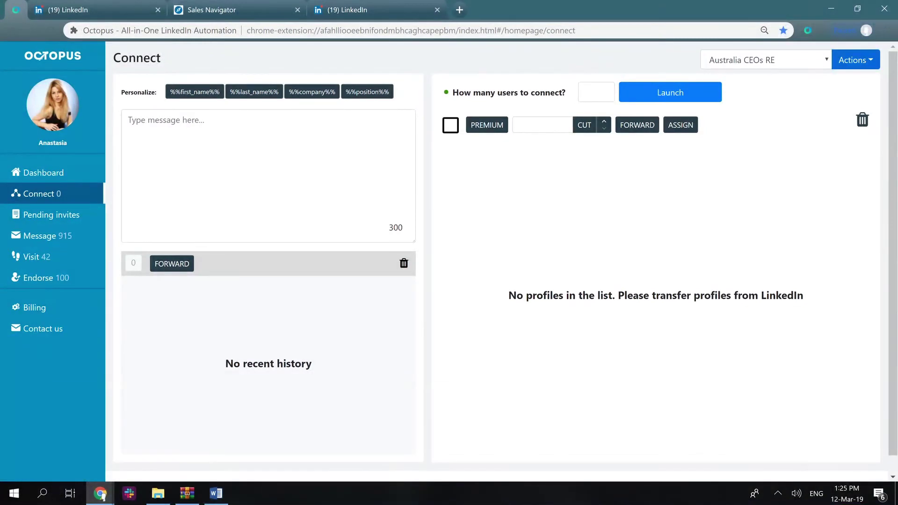
Delete the Australia CEOs RE campaign and confirm.
click(795, 60)
click(791, 79)
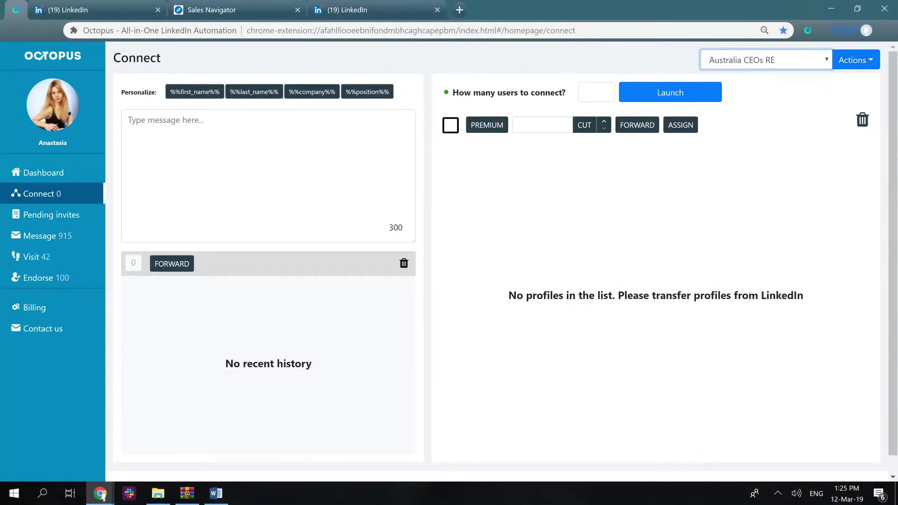
click(855, 60)
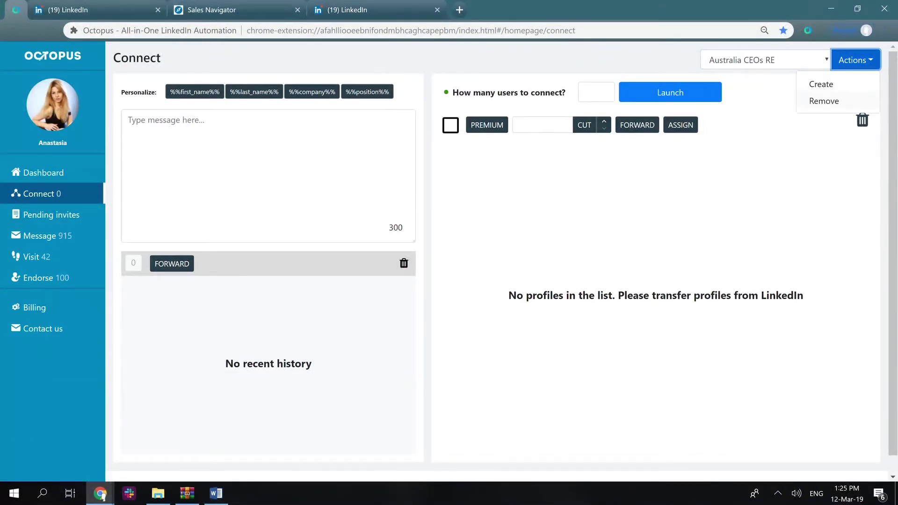
click(823, 101)
click(524, 143)
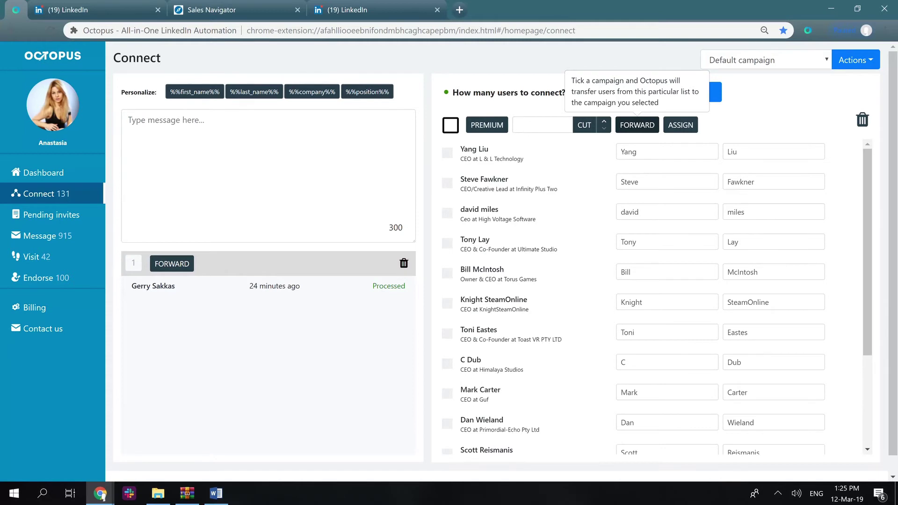
Forward the 131 Connect users to the Default campaign under Visit.
click(637, 124)
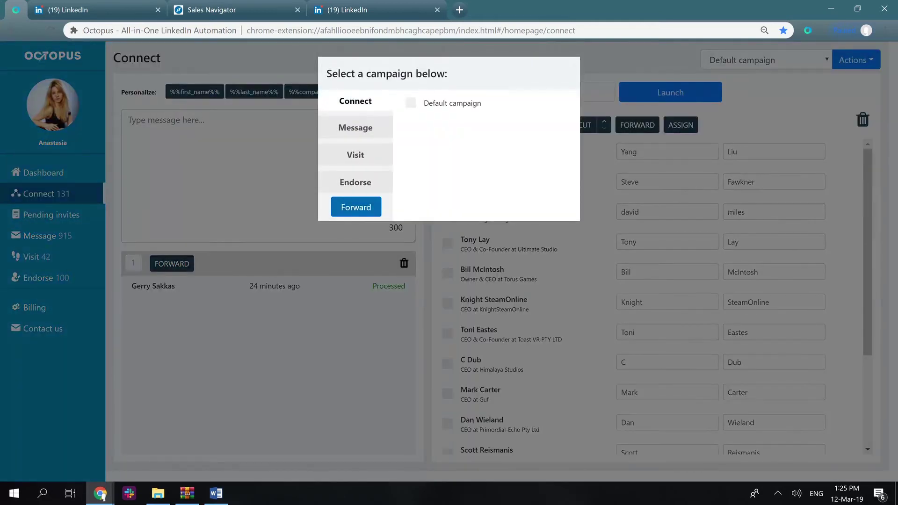
click(356, 158)
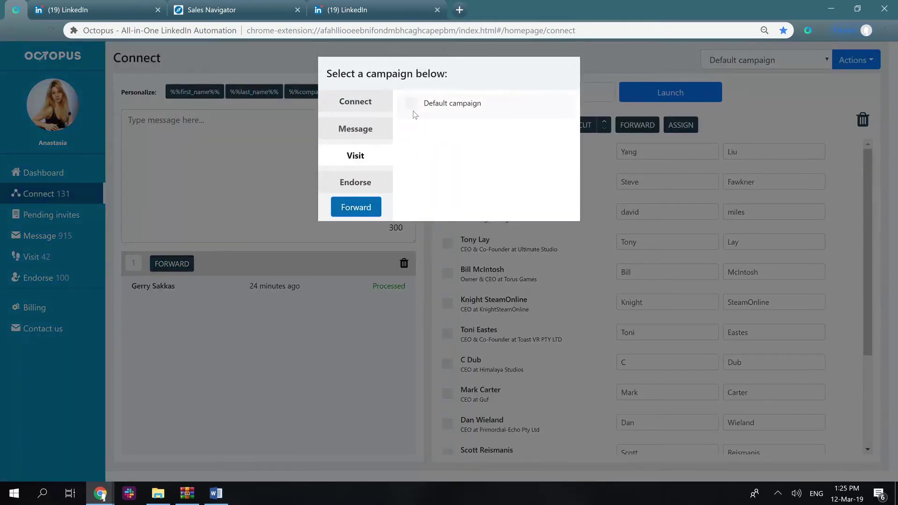
click(411, 106)
click(367, 203)
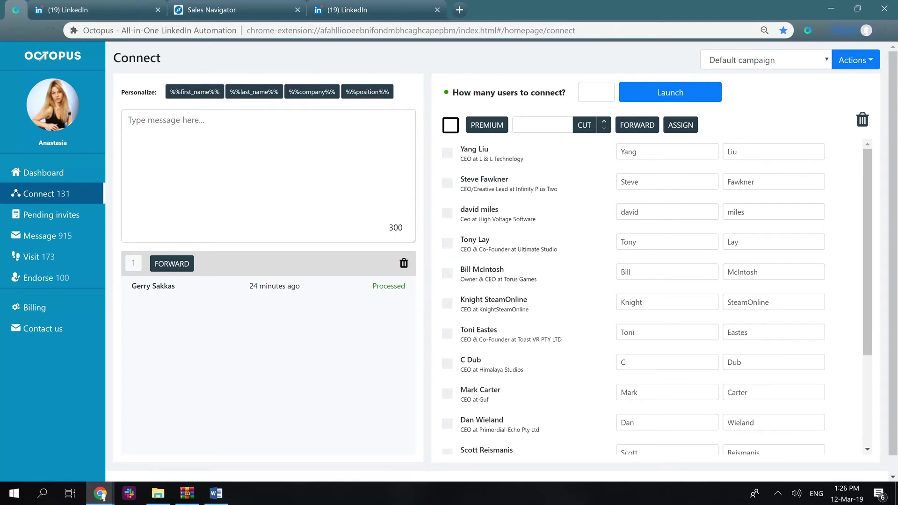
click(680, 125)
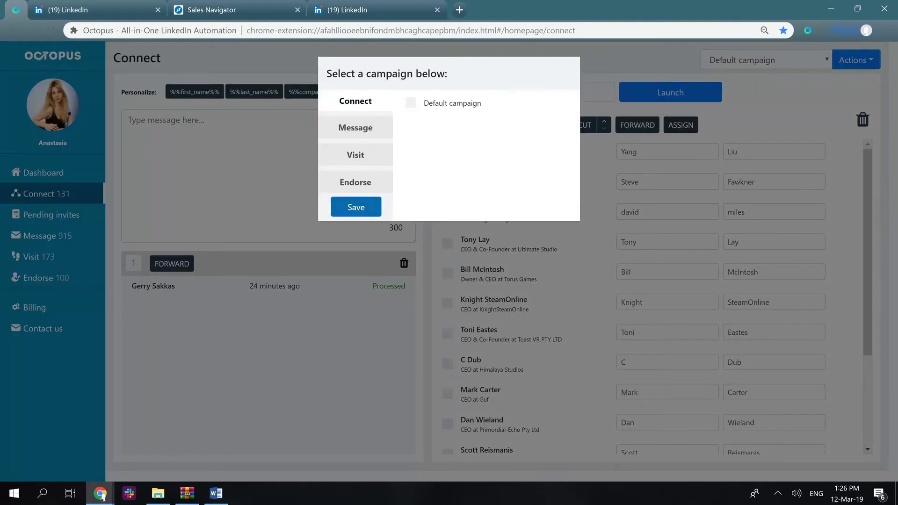
Assign the users to the Default Message campaign, with drip 1 24 02 unticked, and save.
click(374, 130)
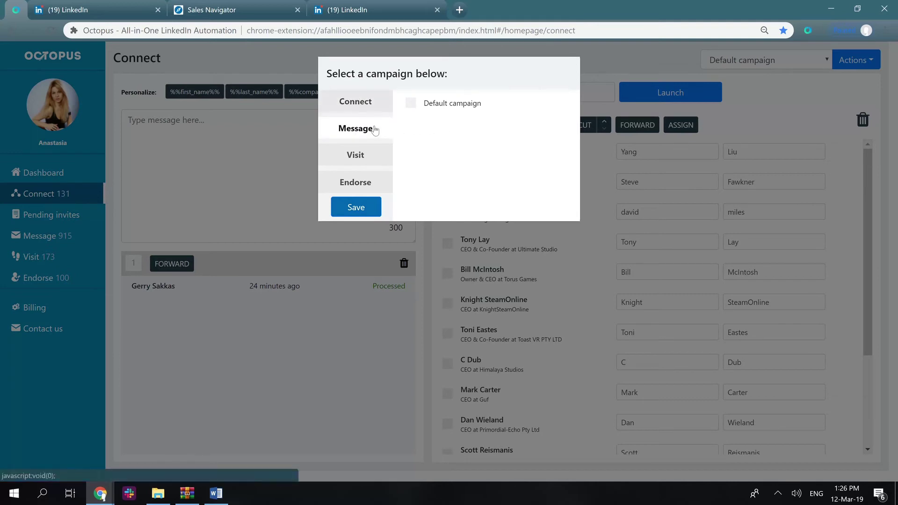
click(412, 103)
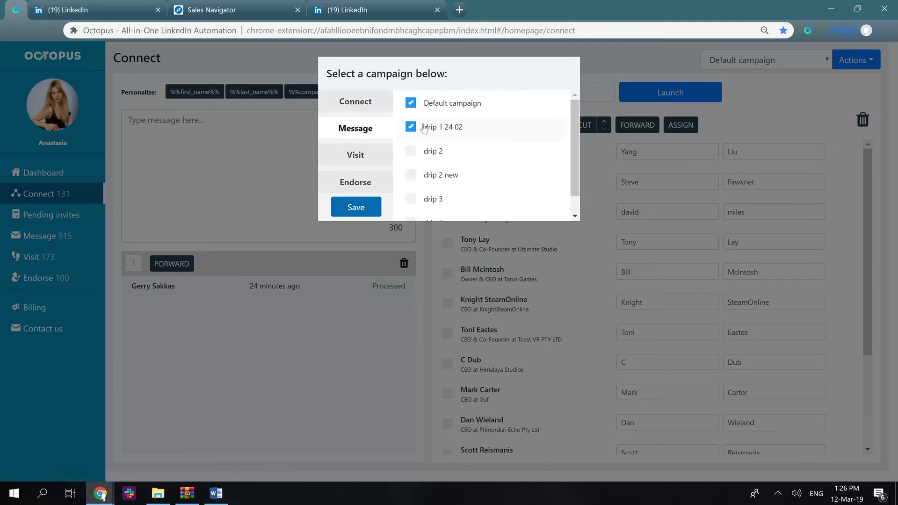
click(412, 127)
click(358, 205)
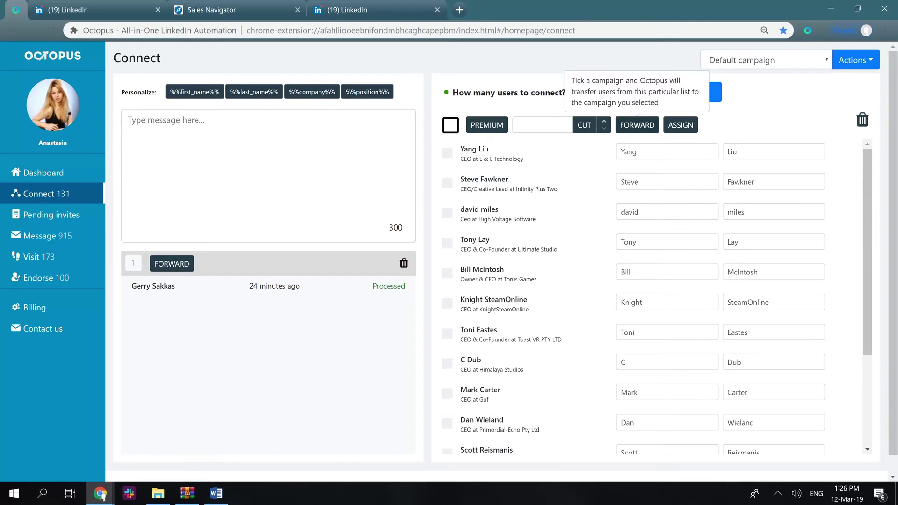
click(87, 239)
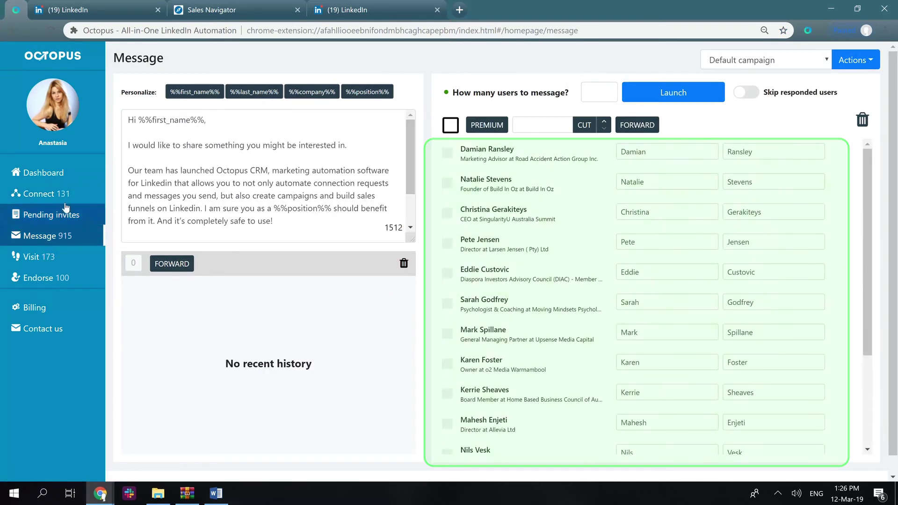
Launch a 50-user Connect run, then stop it while the first profile processes.
click(66, 199)
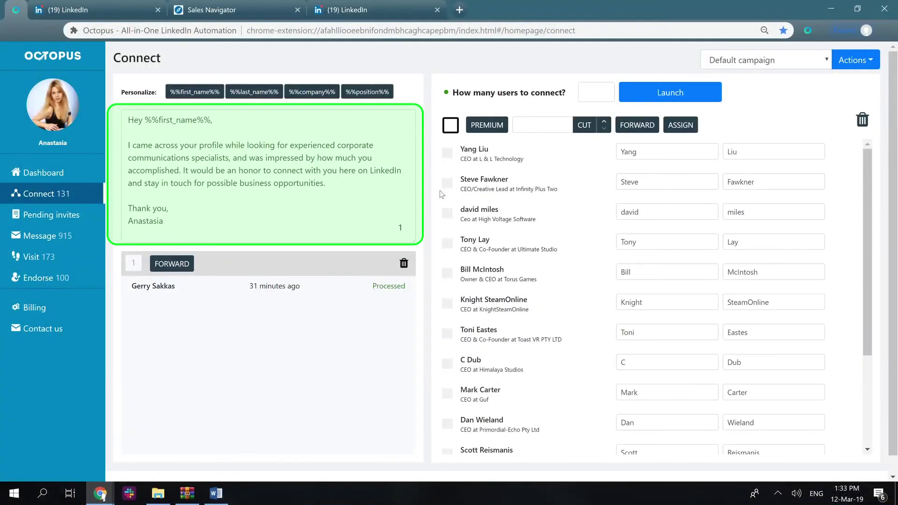
scroll(650, 300, down, 3)
scroll(482, 241, down, 2)
scroll(481, 242, up, 3)
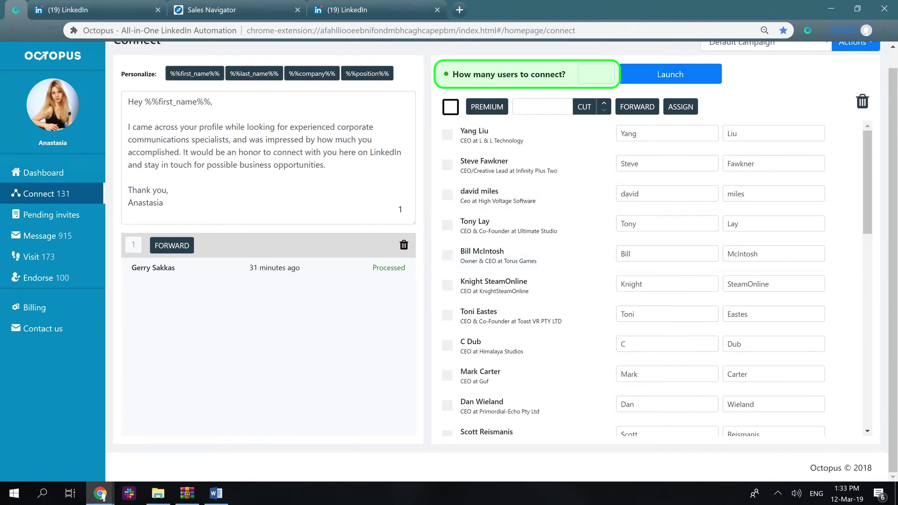
text(50)
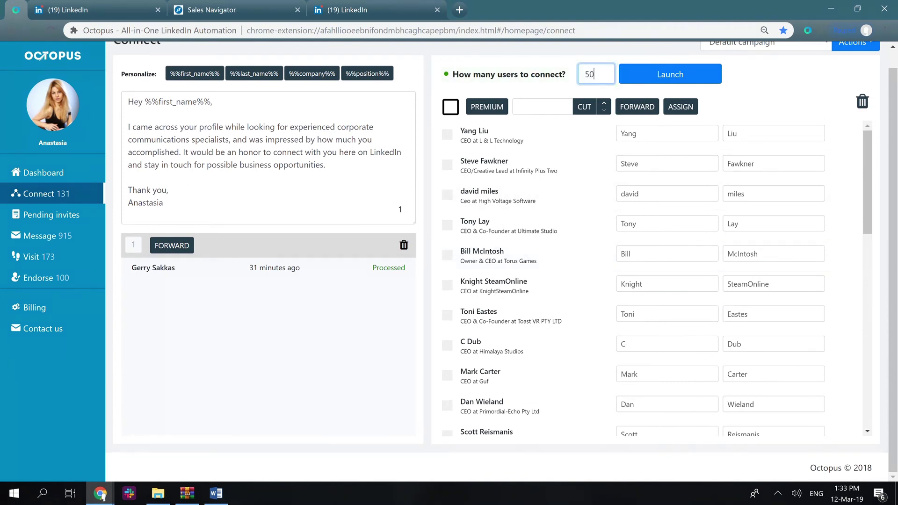
click(670, 74)
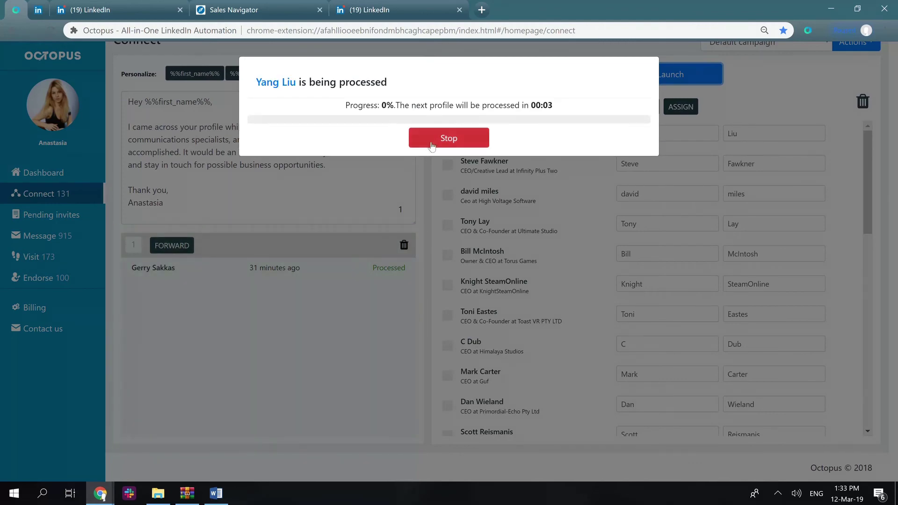
click(449, 138)
Forward the processed contact to the Default campaign under Visit.
click(169, 248)
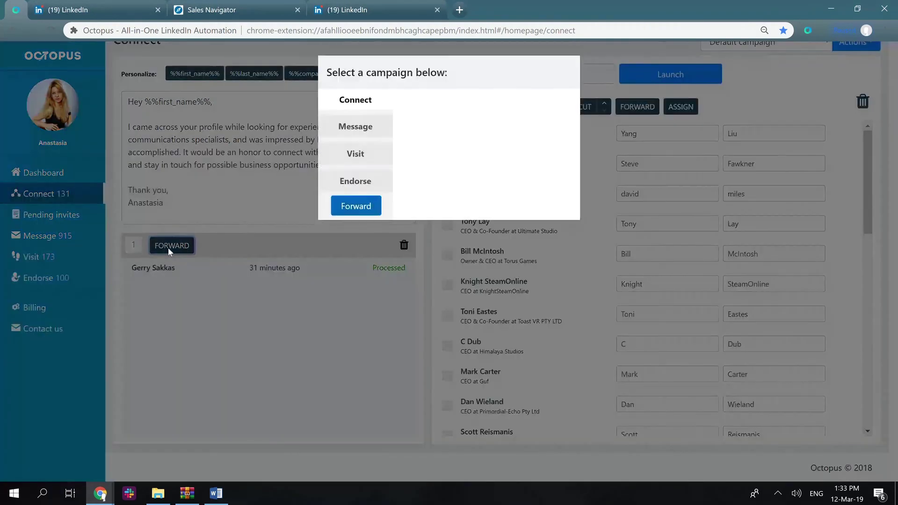
click(373, 158)
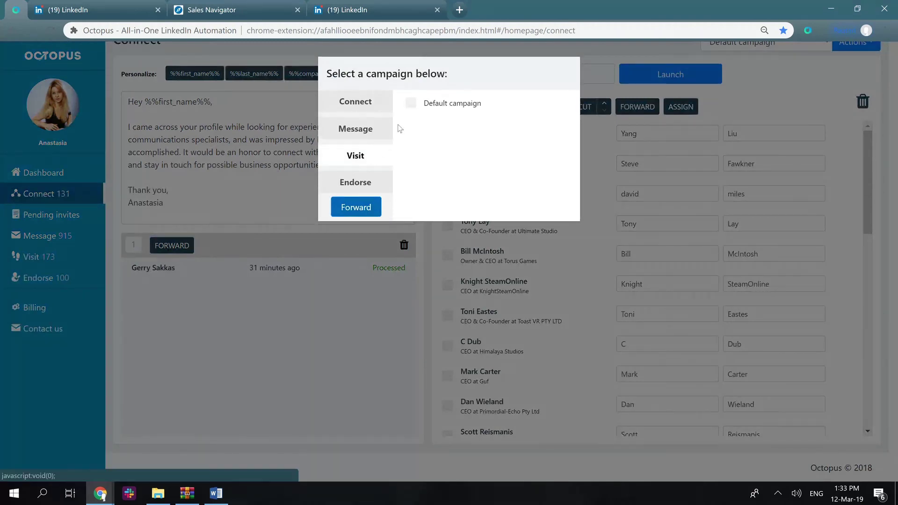
click(410, 103)
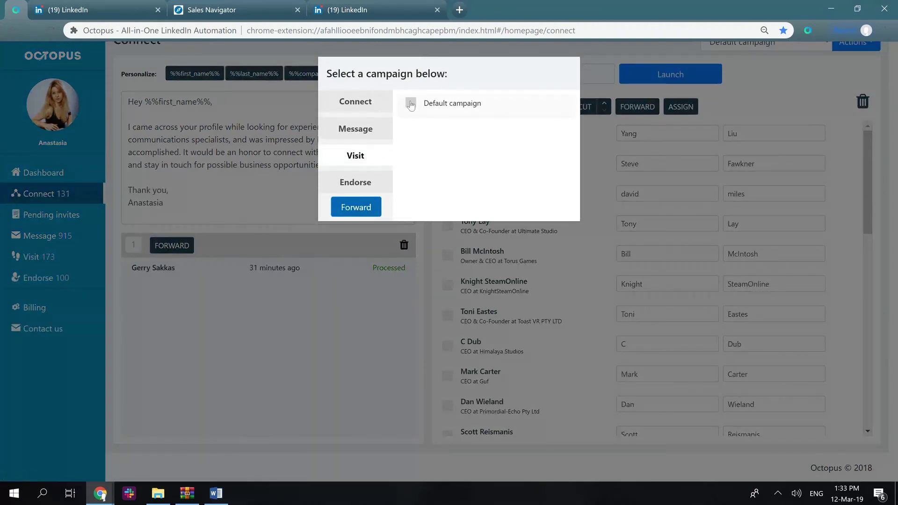
click(362, 208)
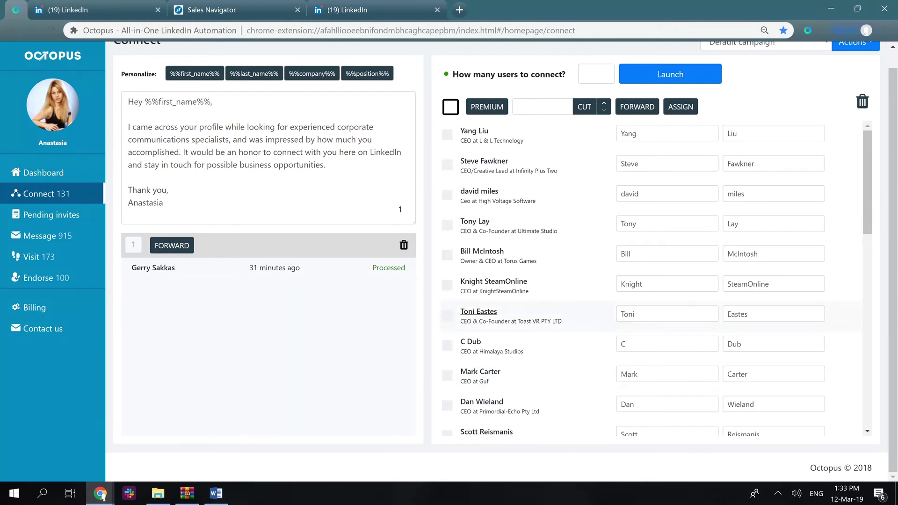
click(69, 8)
Scroll LinkedIn's My Network page showing no pending invitations, then return to Octopus CRM.
scroll(239, 124, down, 5)
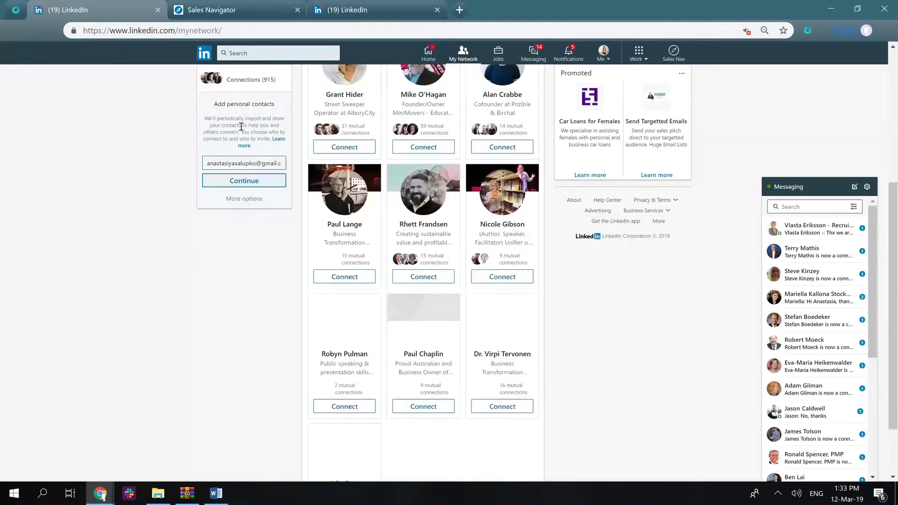
scroll(242, 126, up, 5)
click(16, 10)
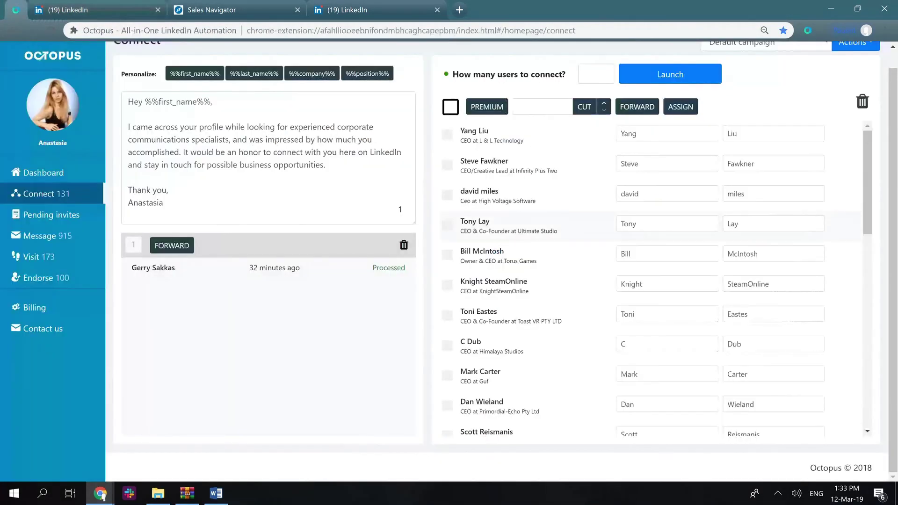
click(117, 11)
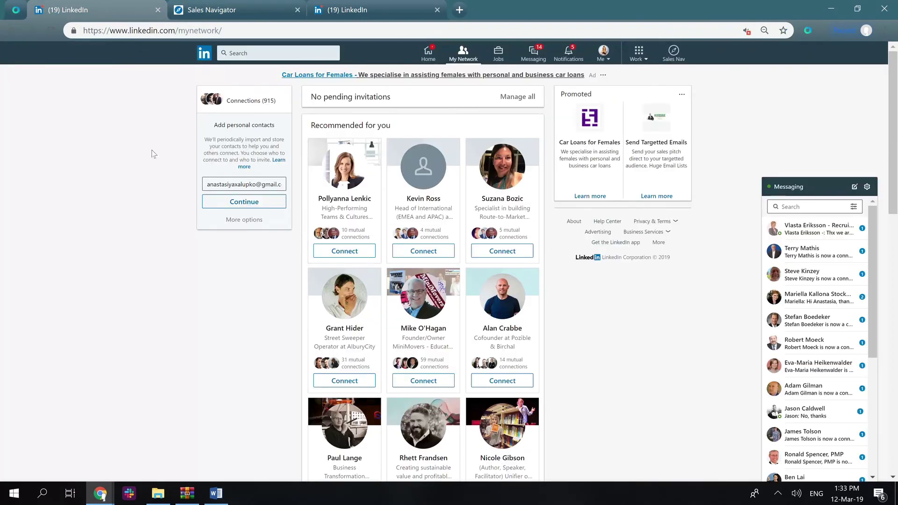
click(22, 16)
Assign all pending invitations to the Default Message campaign.
click(56, 217)
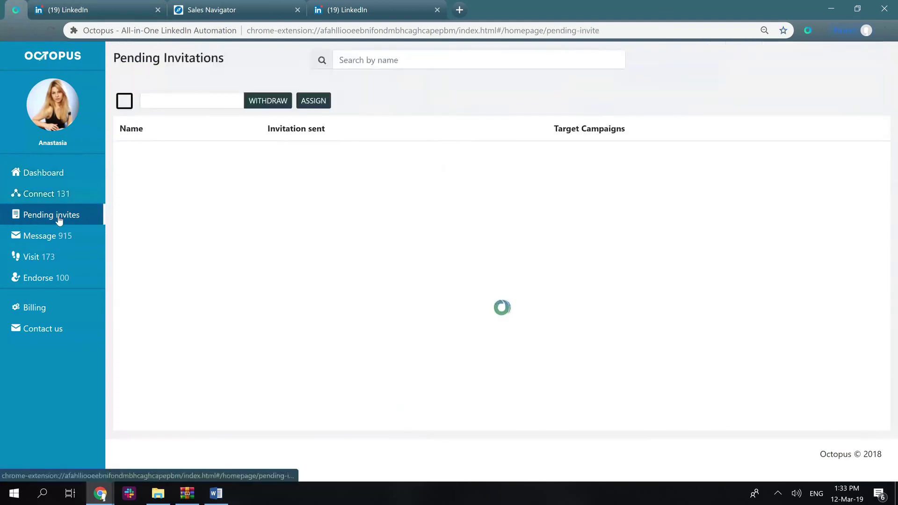
scroll(425, 220, down, 5)
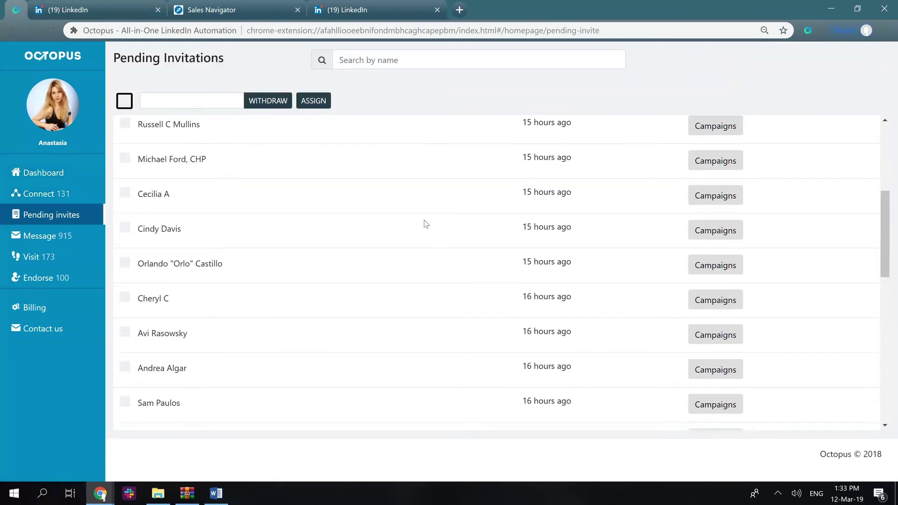
scroll(379, 231, up, 3)
scroll(378, 232, up, 2)
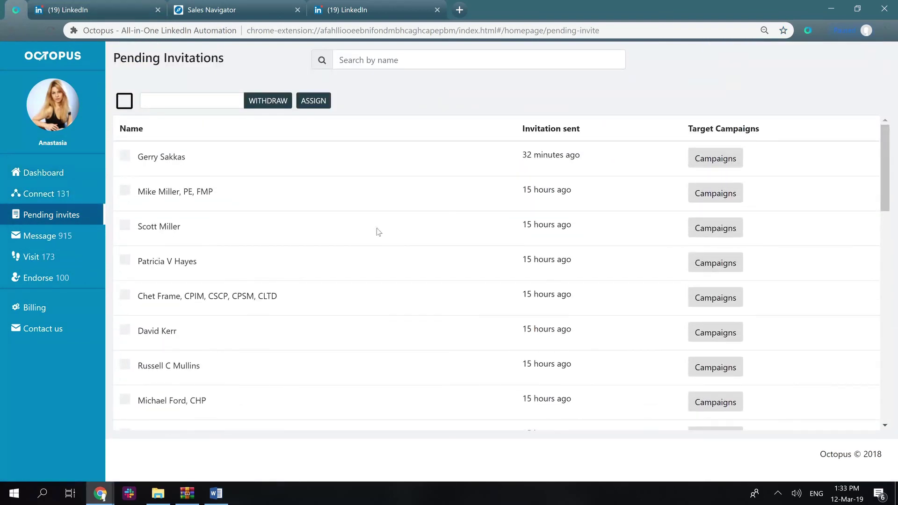
click(125, 100)
click(308, 100)
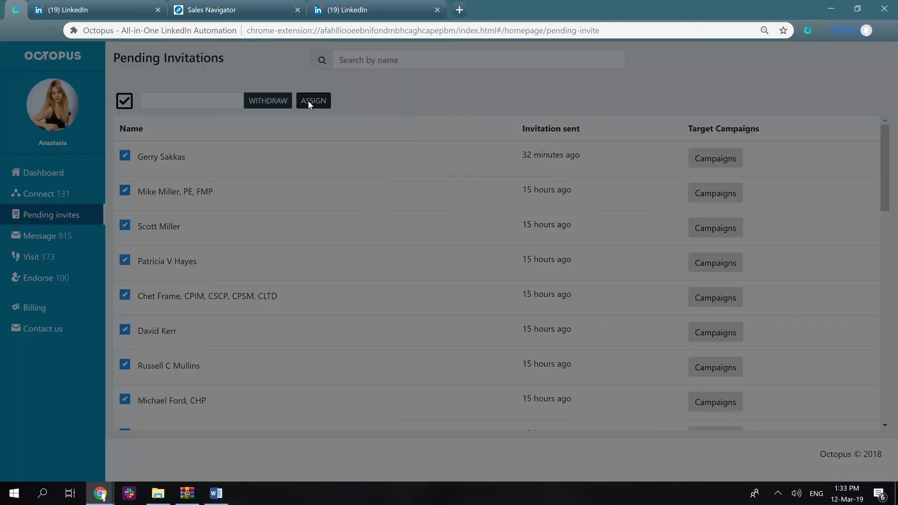
click(352, 133)
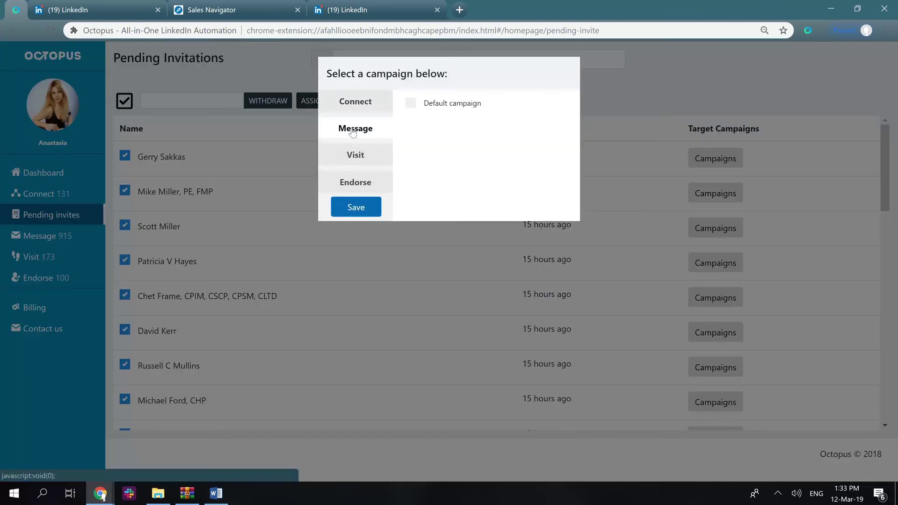
click(410, 103)
click(356, 207)
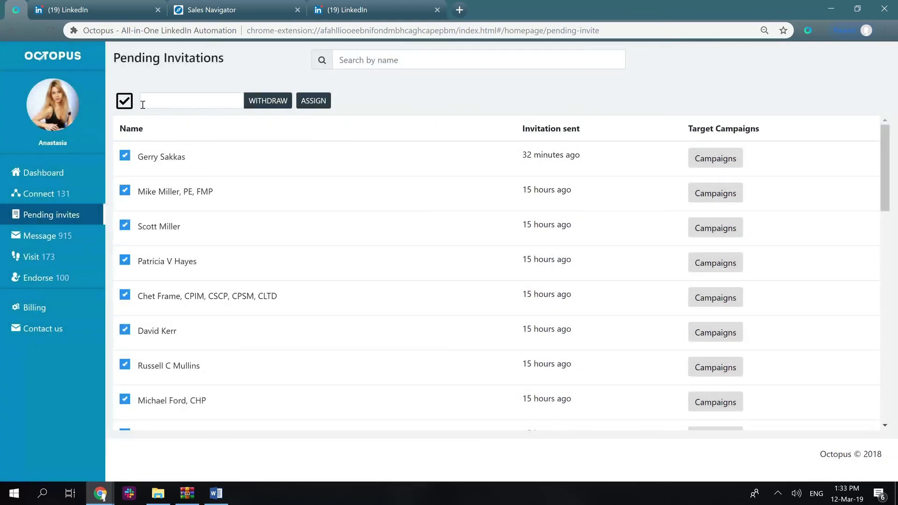
Withdraw the second and fourth pending invitations.
click(130, 107)
click(125, 190)
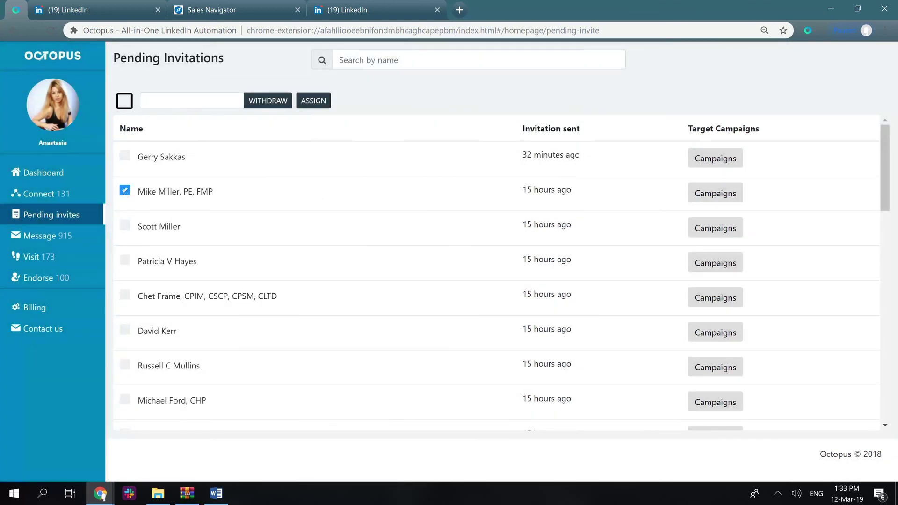
click(125, 259)
click(289, 107)
Withdraw the first 10 pending invitations and confirm.
click(187, 100)
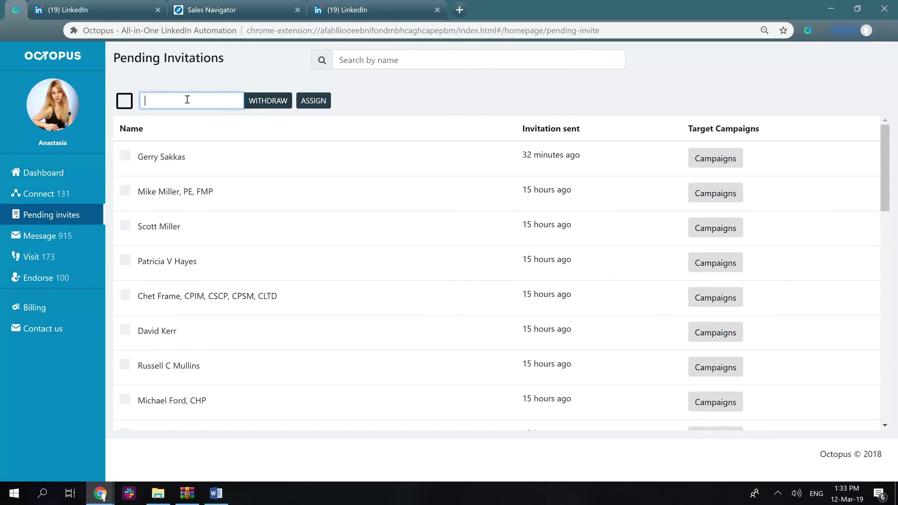
text(10)
click(257, 103)
click(525, 147)
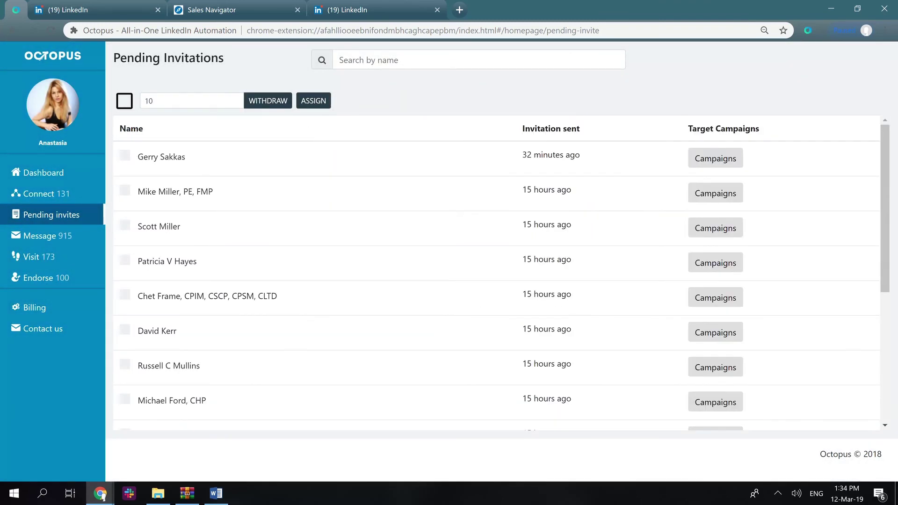
click(35, 307)
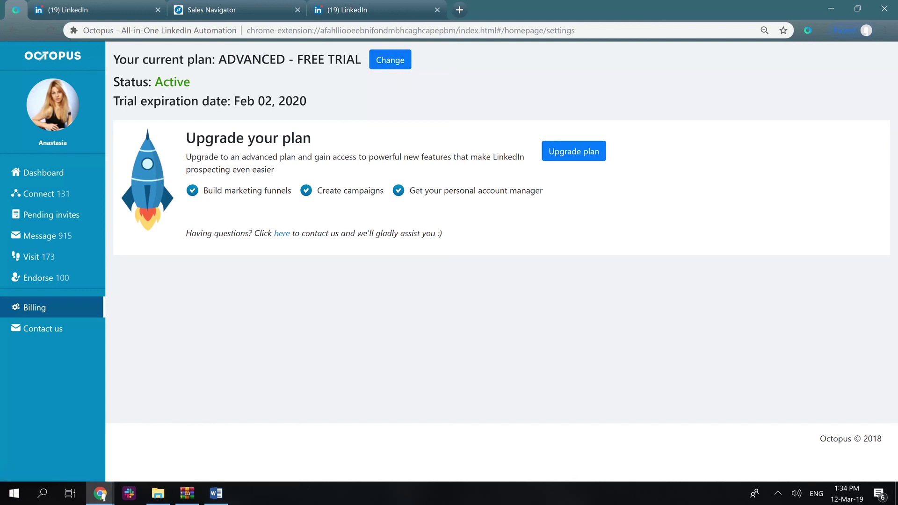
Highlight the trial expiration date on Billing, then go to Contact us and click its message box.
drag(240, 98, 309, 103)
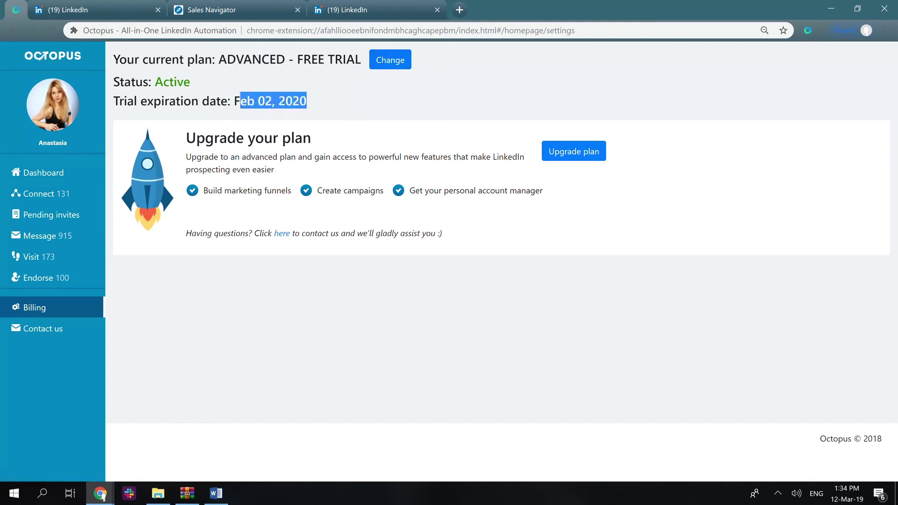
click(318, 104)
click(43, 328)
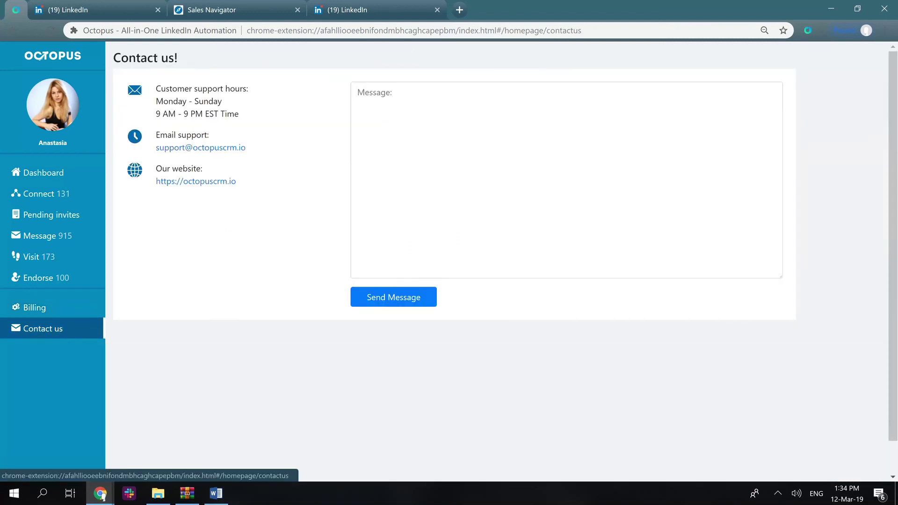
click(449, 173)
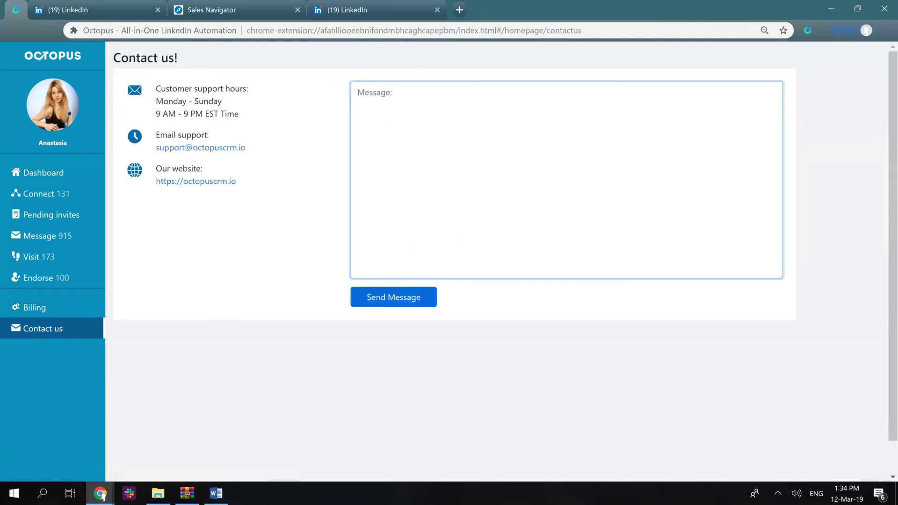